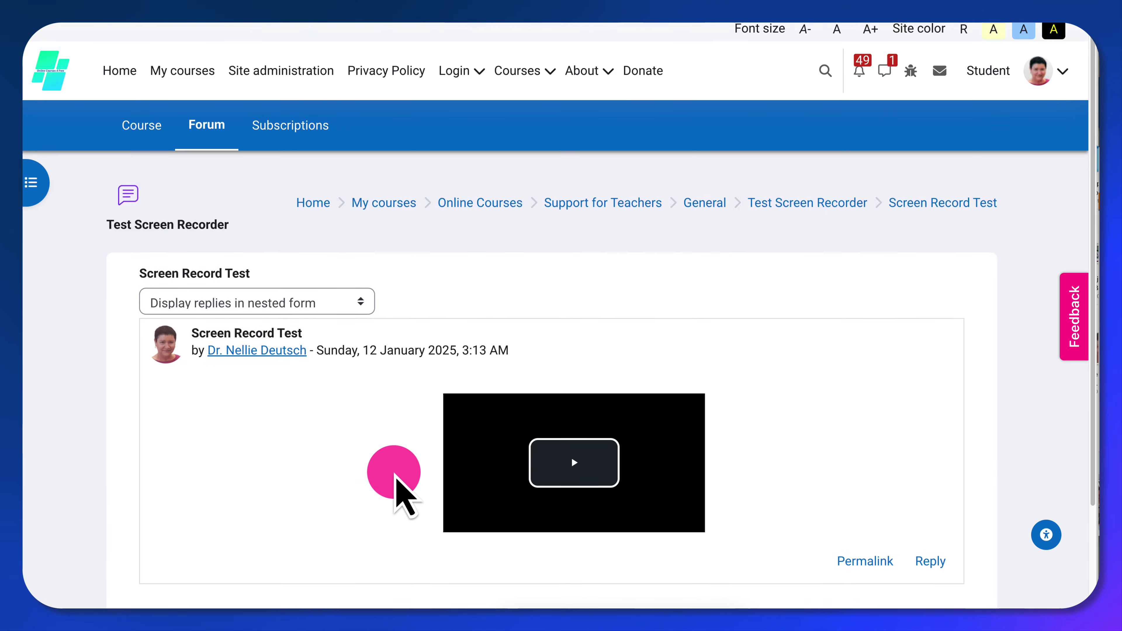
Step: Start a reply to the Screen Record Test post and open it in the advanced editor
click(931, 558)
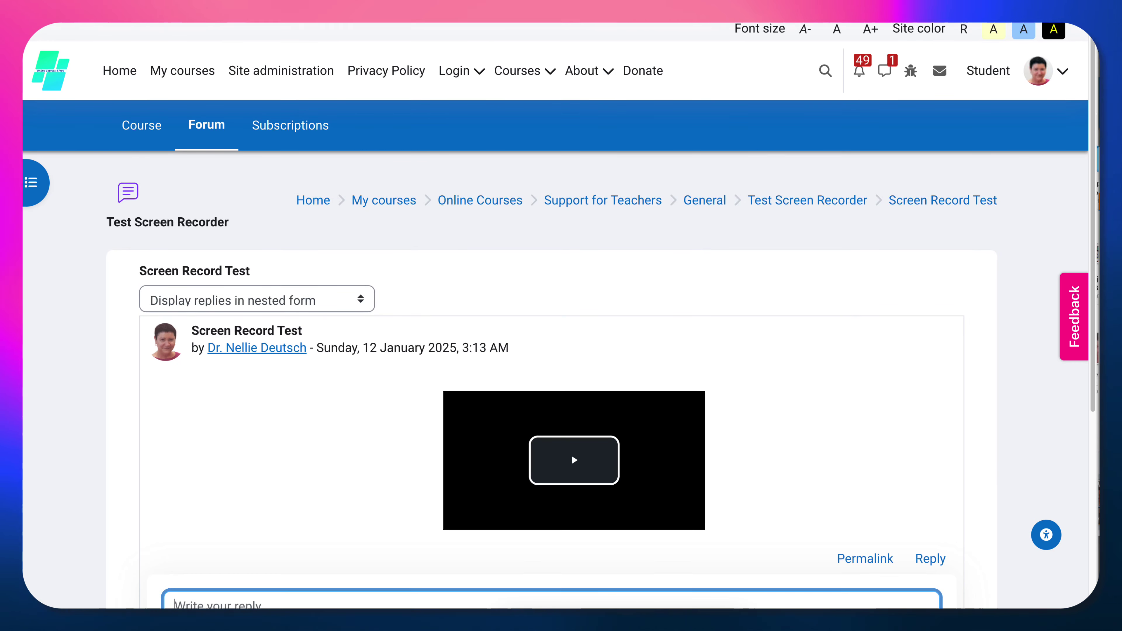
scroll(705, 435, down, 4)
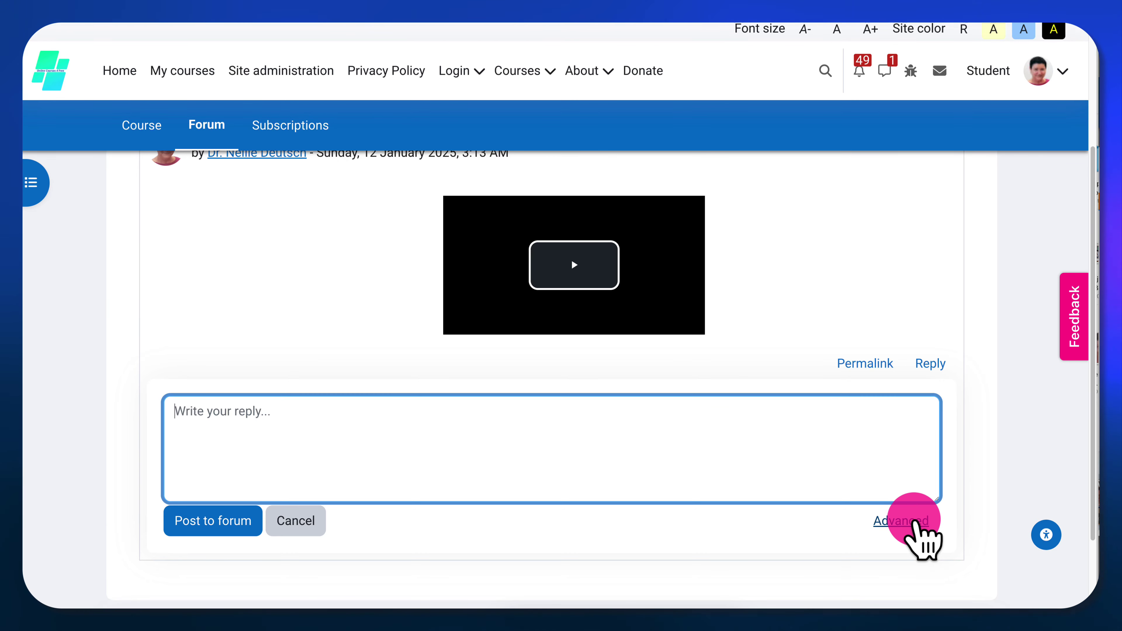
click(912, 521)
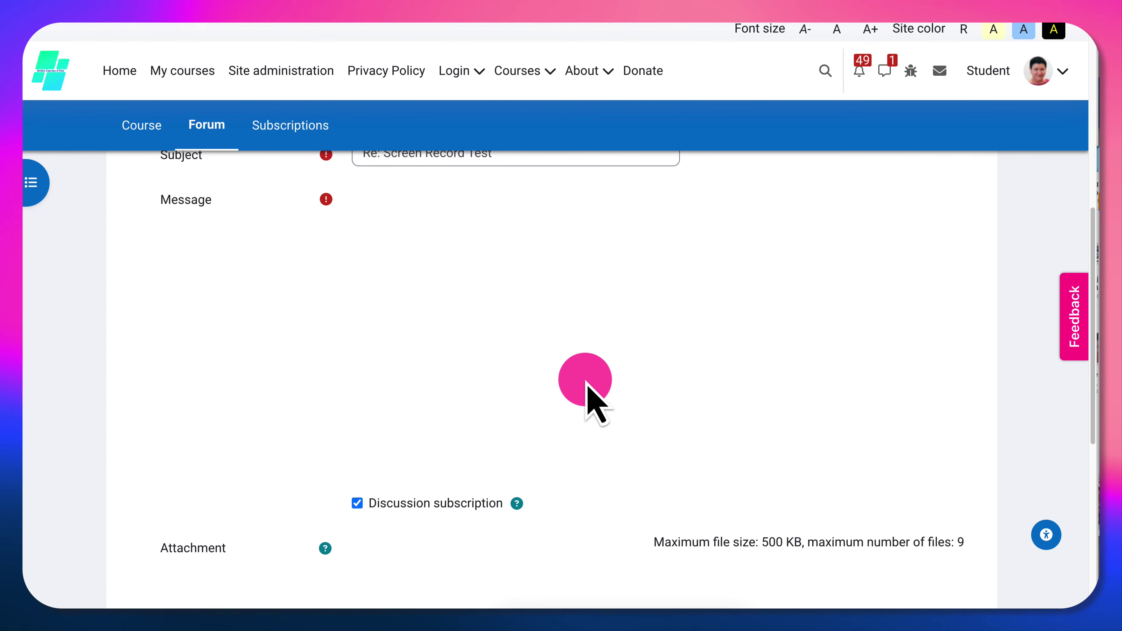
scroll(574, 349, up, 2)
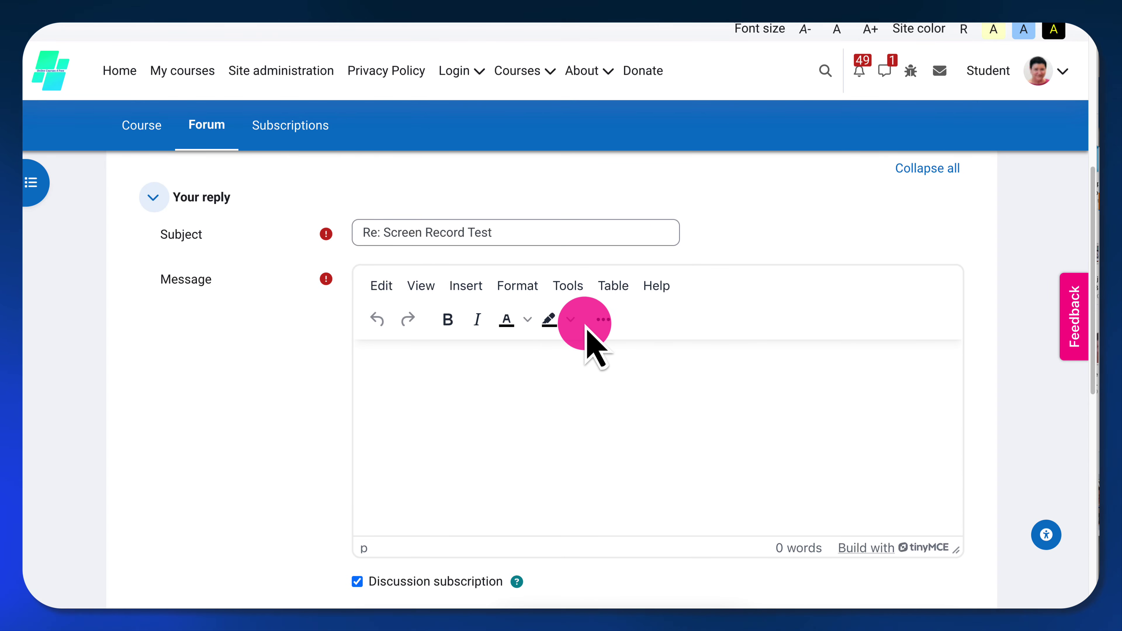
Step: Expand the message editor's tools and launch Record screen for the reply
click(603, 319)
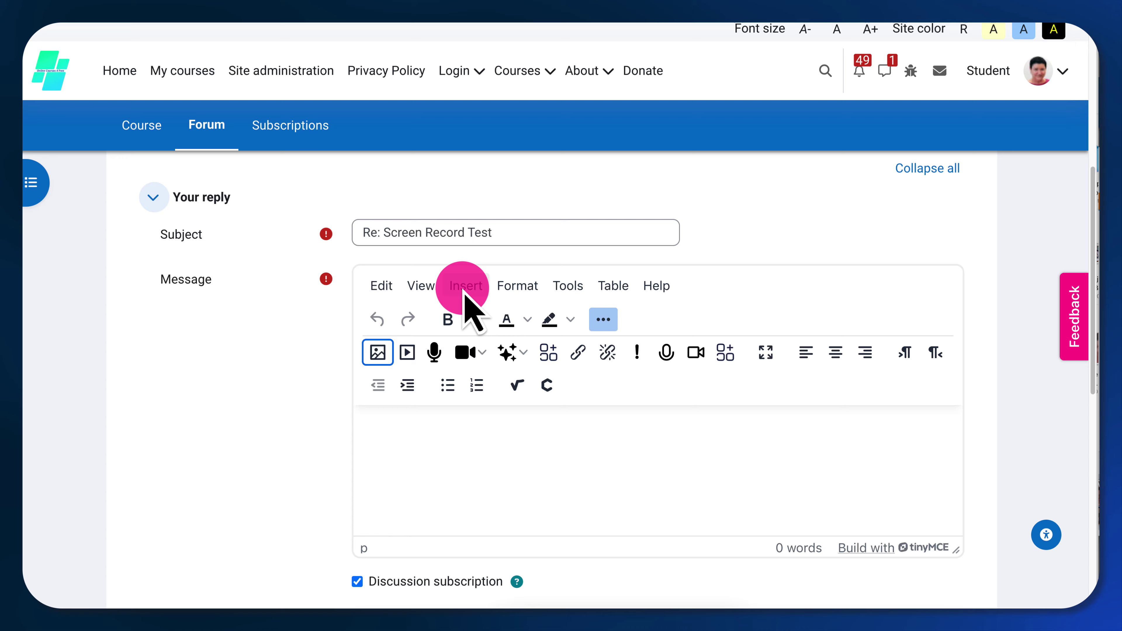
click(464, 287)
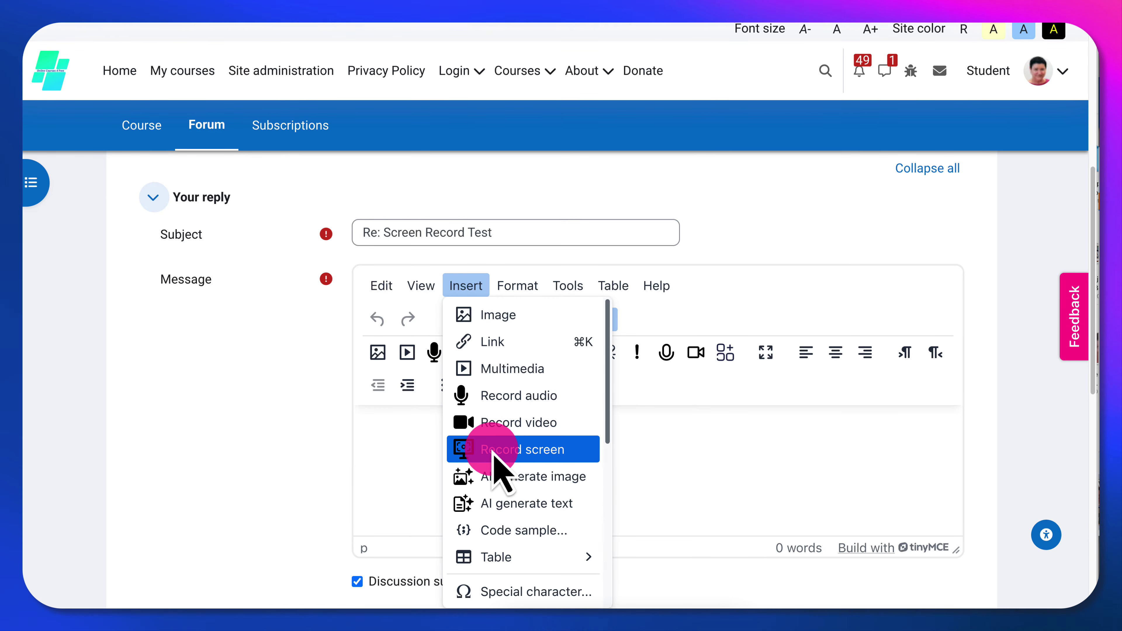
click(669, 466)
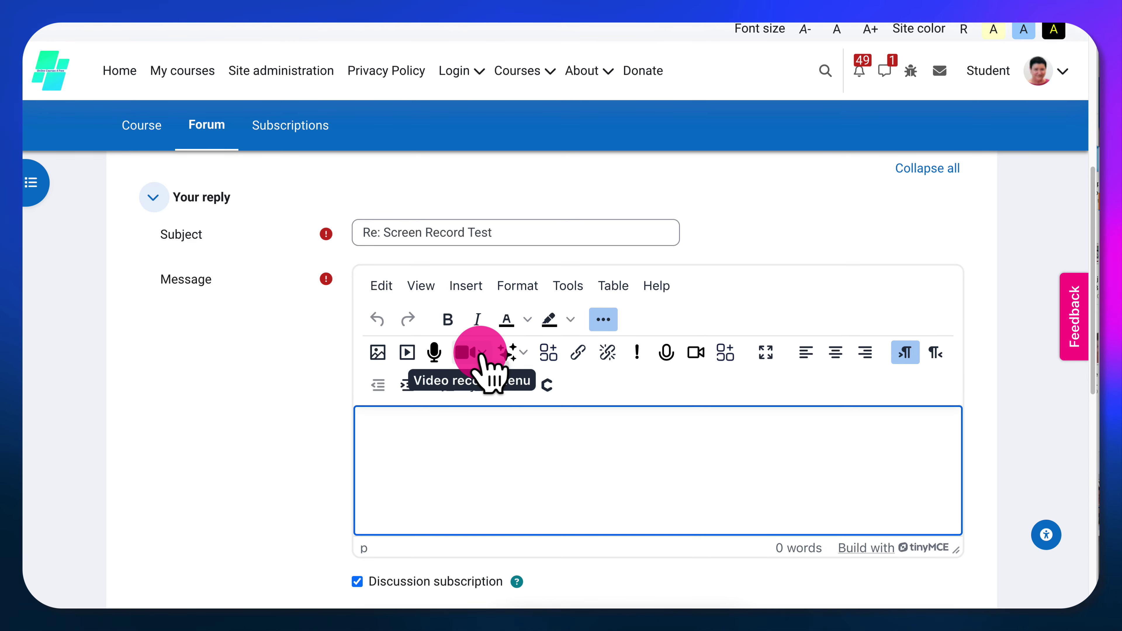
click(482, 352)
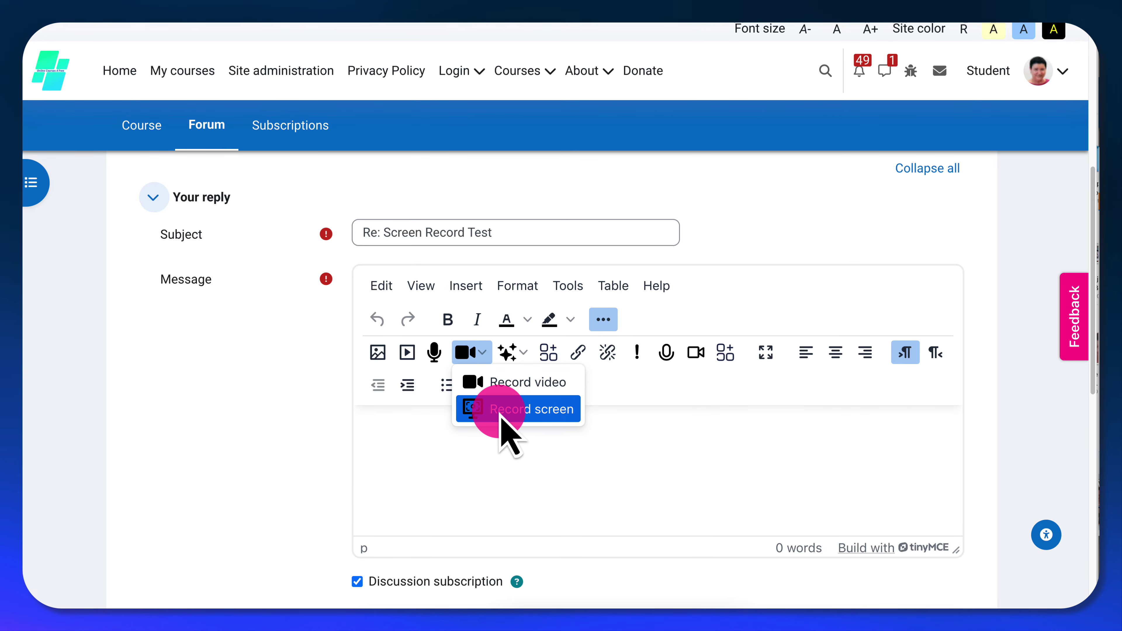
click(502, 413)
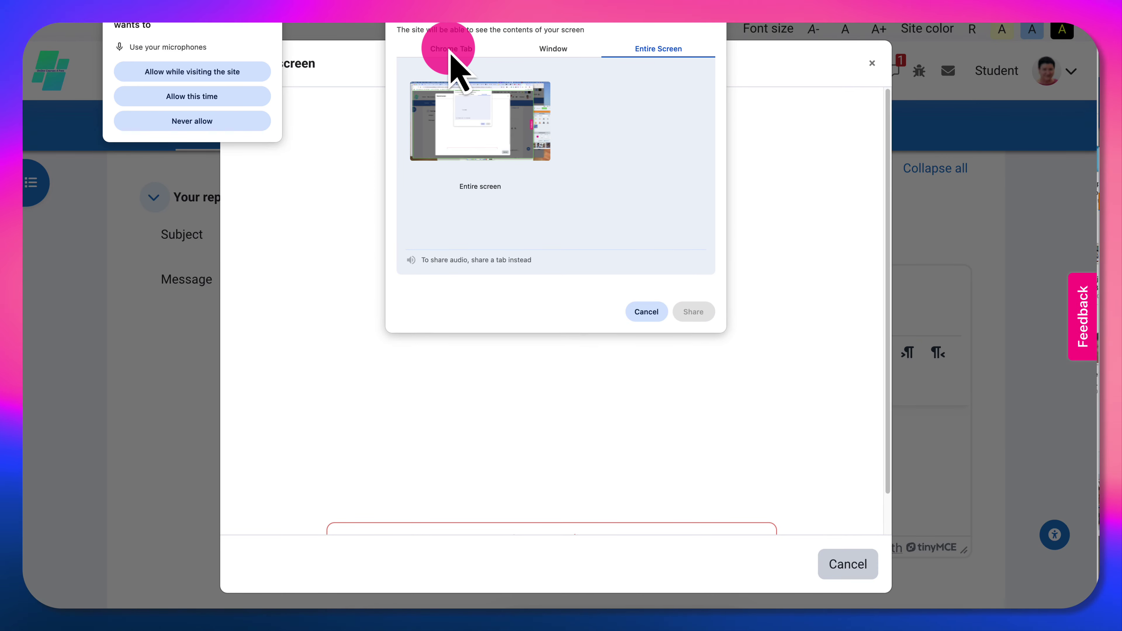
Step: Allow microphone access and share the "AIGMC: Course Overview" browser tab with the recorder
click(188, 106)
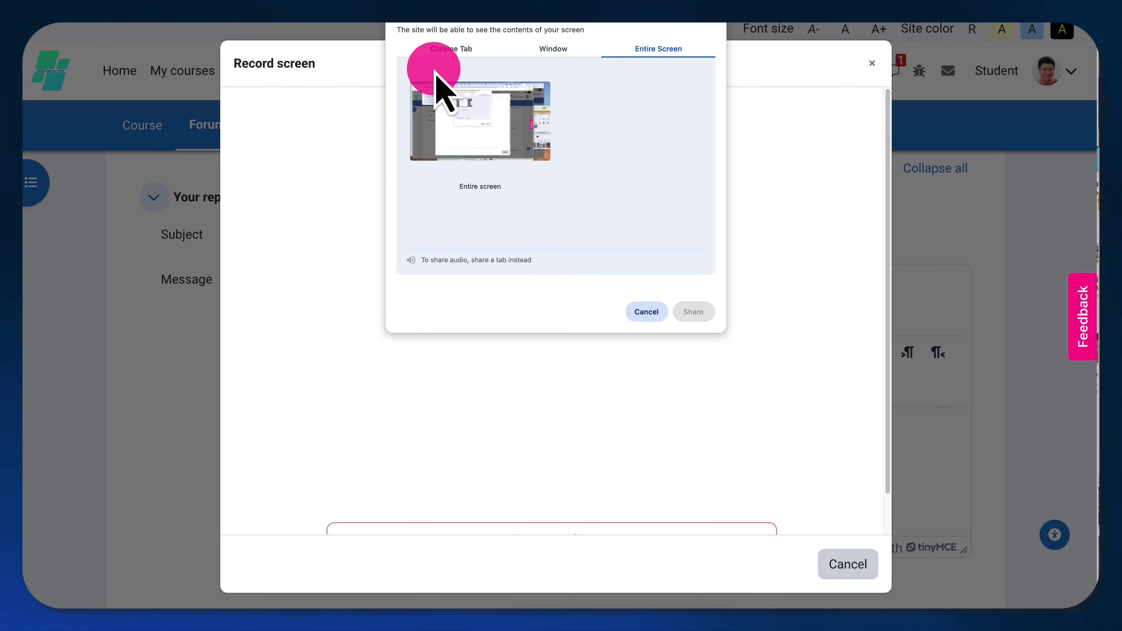
click(460, 53)
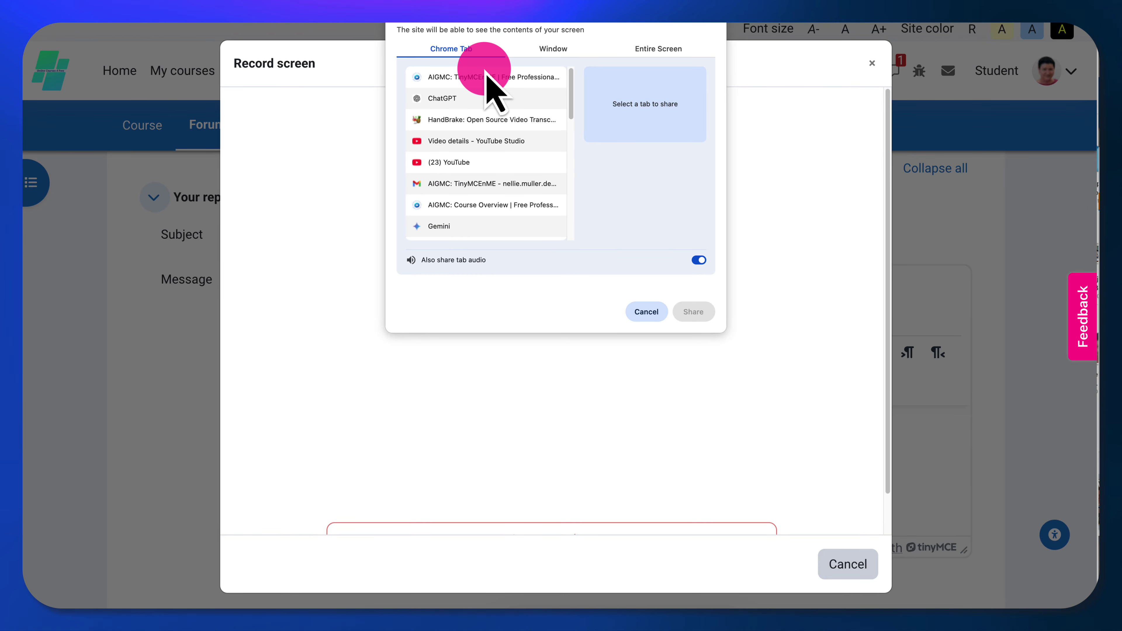
click(461, 206)
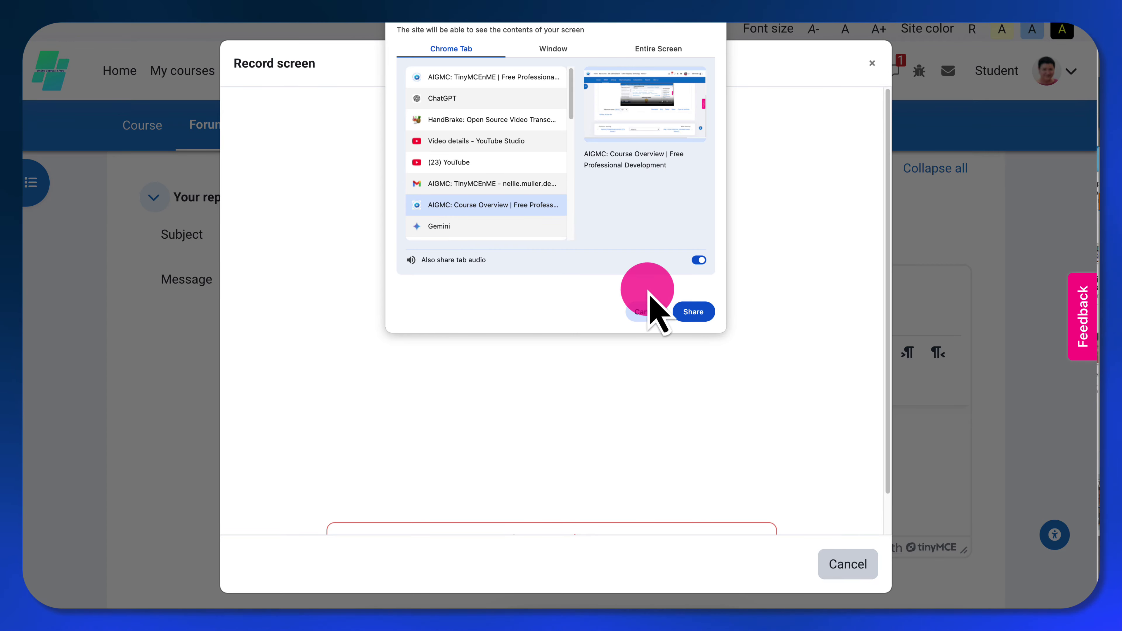
click(696, 315)
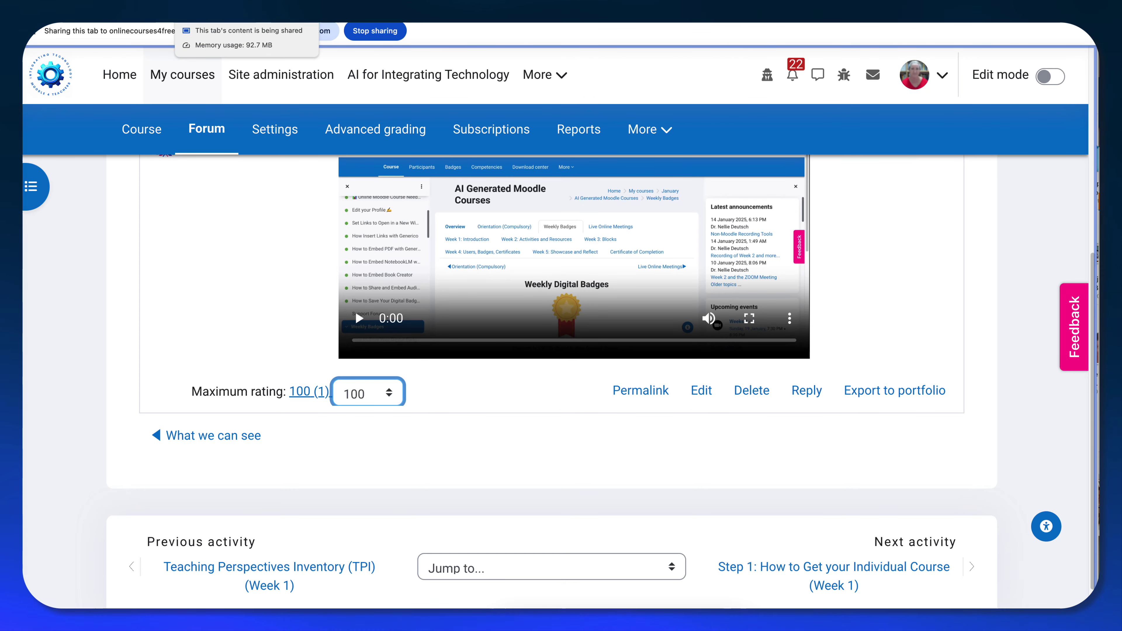
Step: Return to the Record screen dialog from the shared tab and start the recording
scroll(594, 312, down, 1)
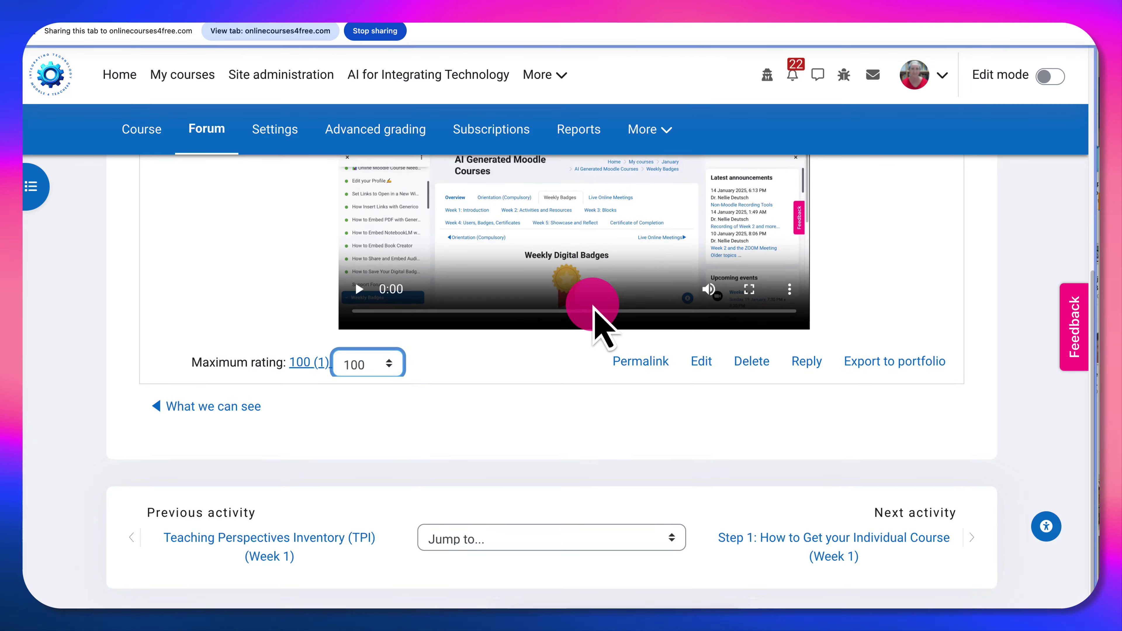
scroll(601, 326, up, 5)
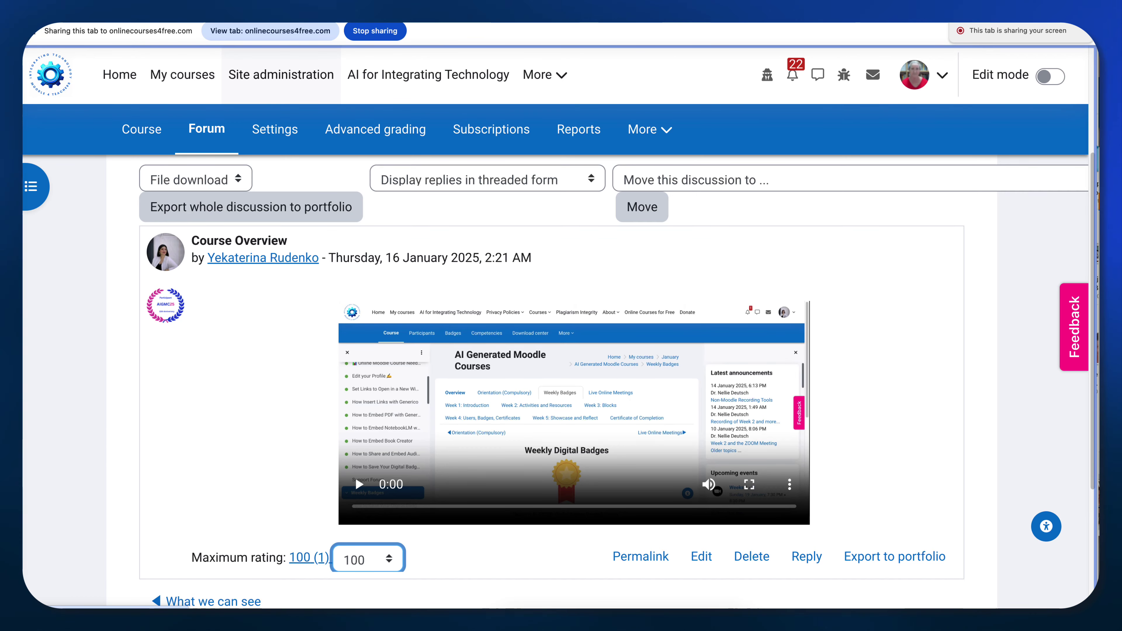
click(1004, 27)
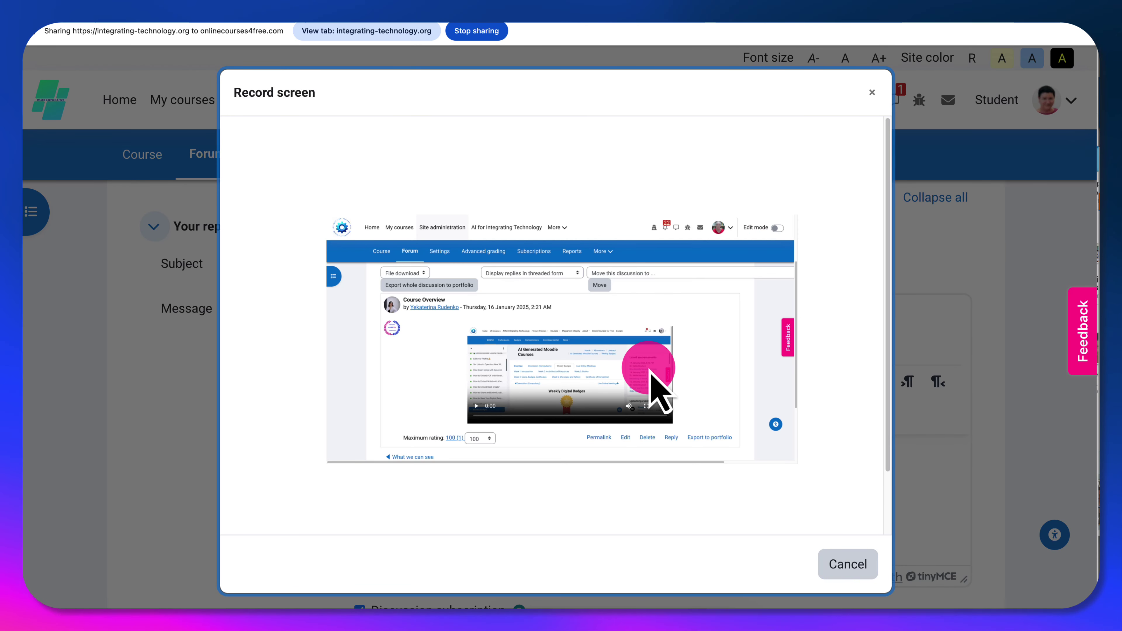
scroll(653, 349, down, 2)
click(571, 491)
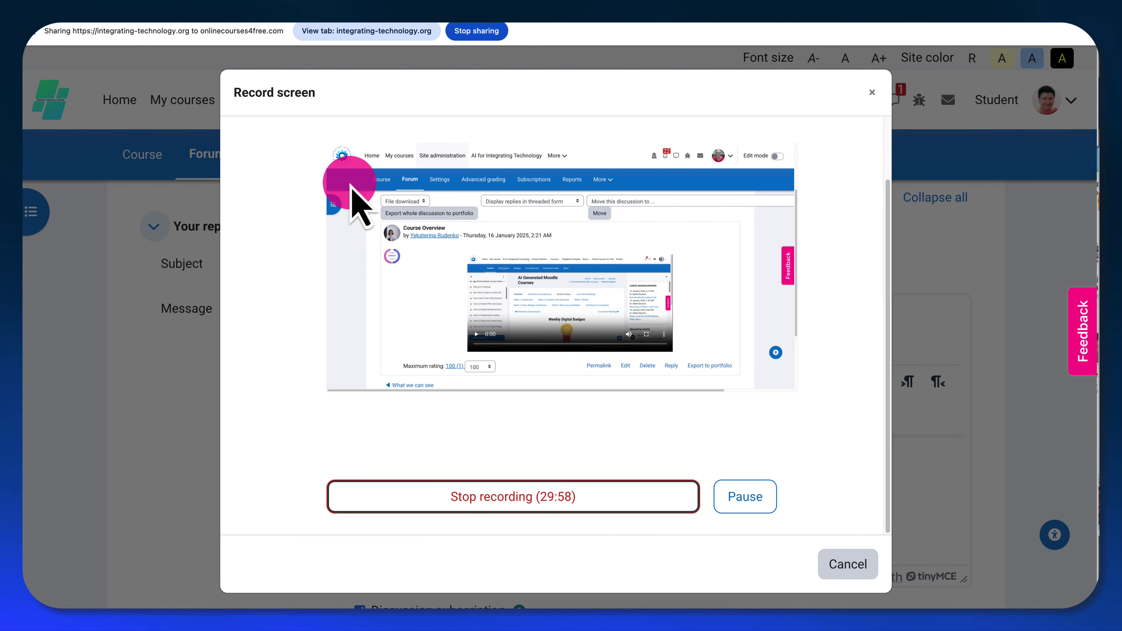
Step: Record a tour of the shared site's home page down to Available courses, and end it by stopping the tab sharing
click(384, 35)
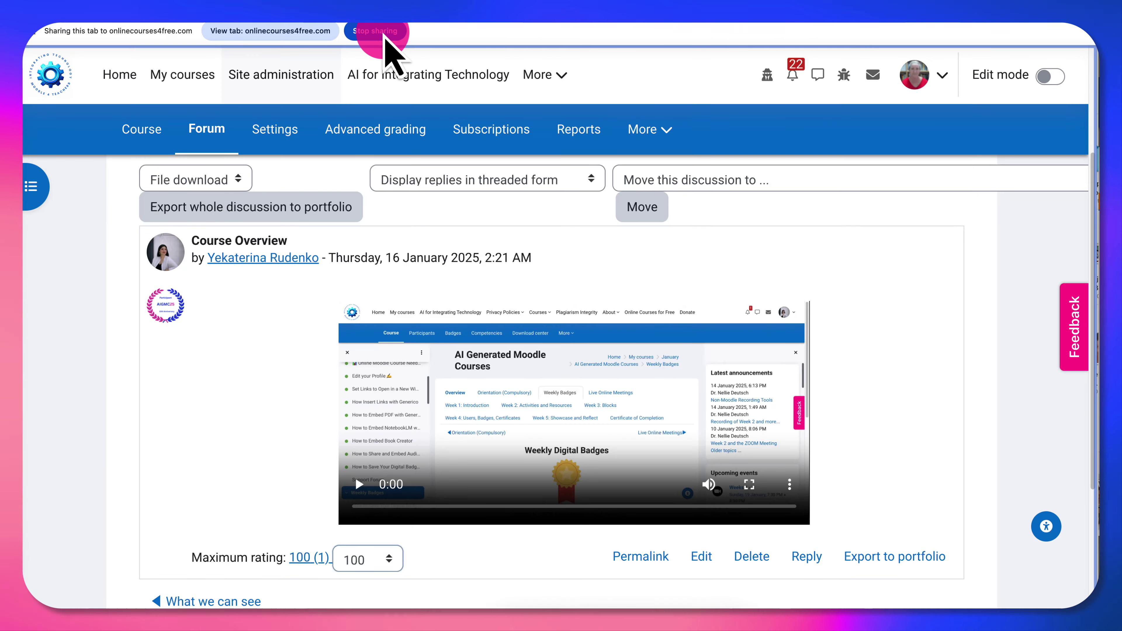
scroll(389, 146, up, 5)
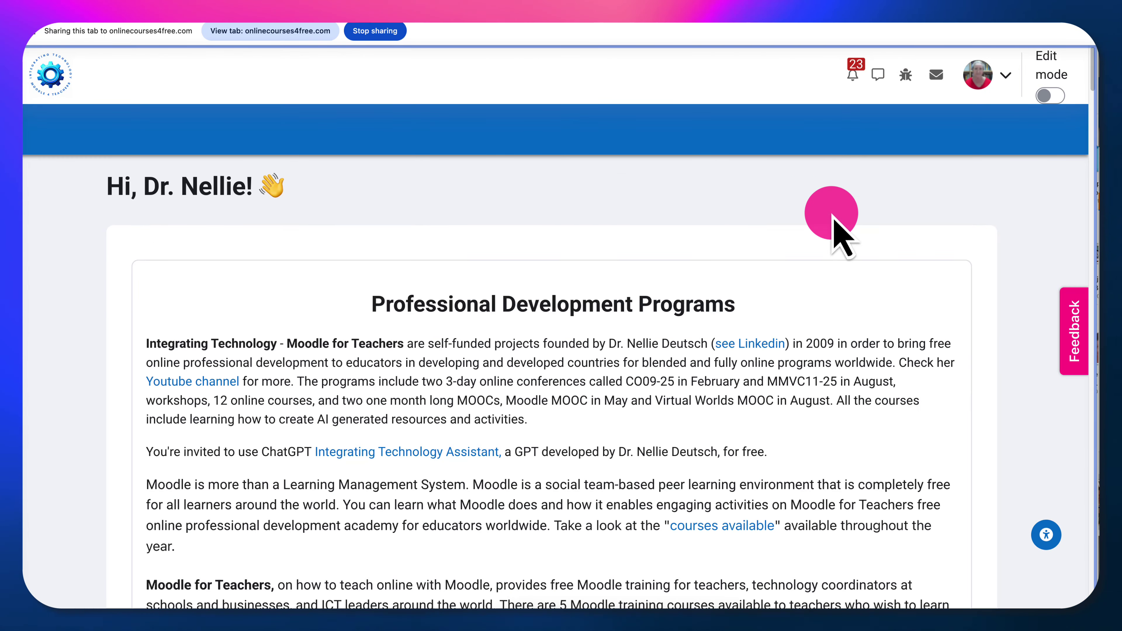
scroll(848, 283, down, 5)
scroll(846, 269, down, 8)
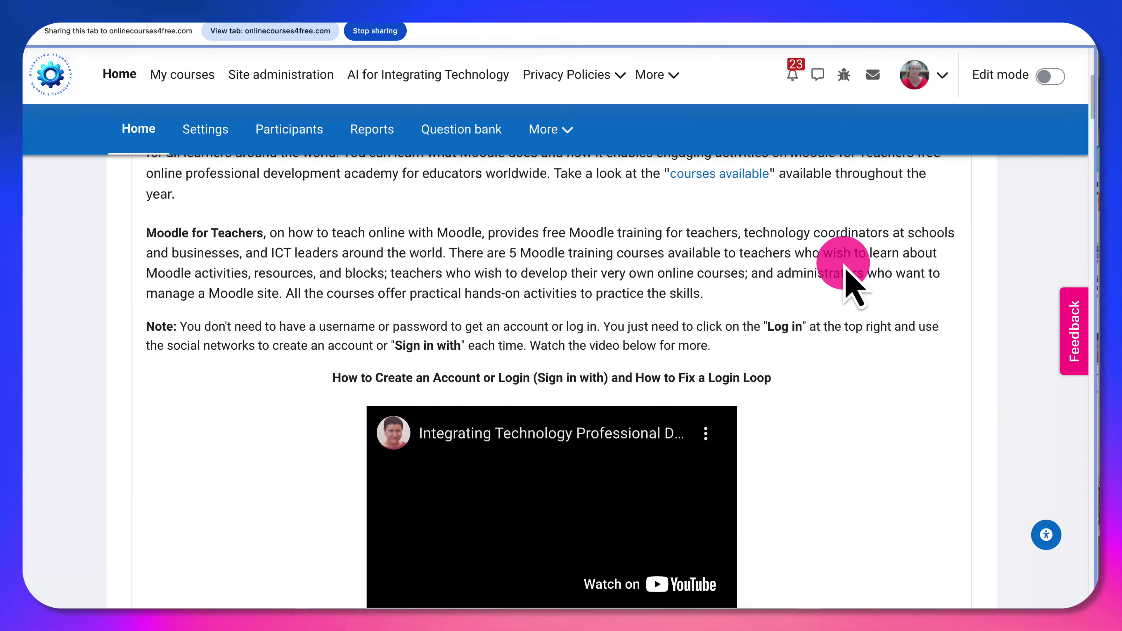
scroll(846, 270, down, 10)
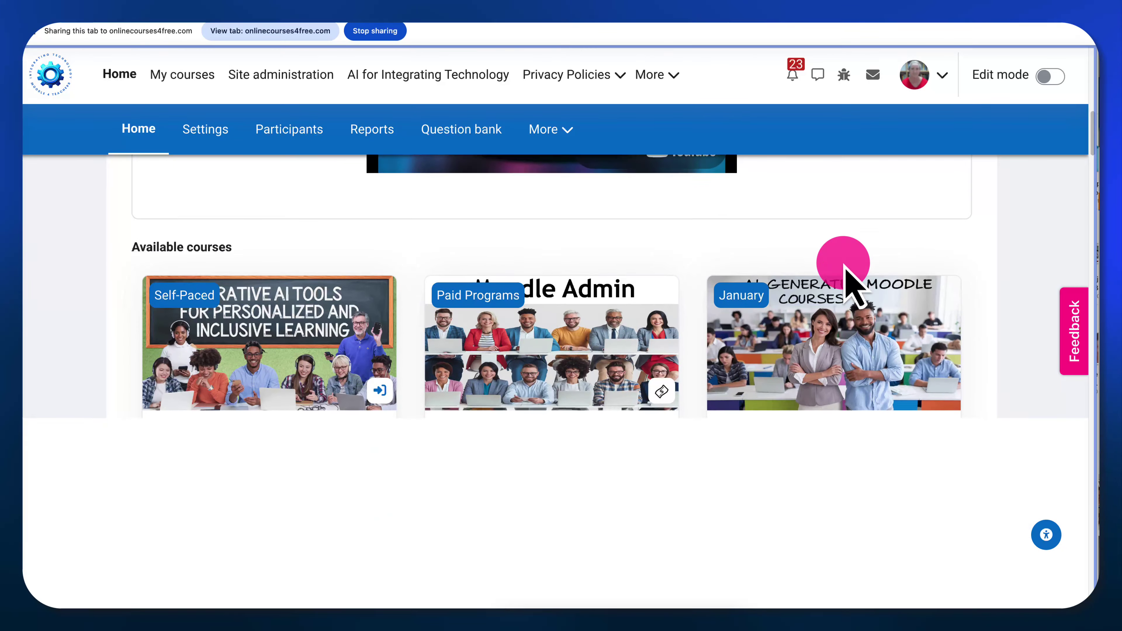
scroll(845, 265, up, 6)
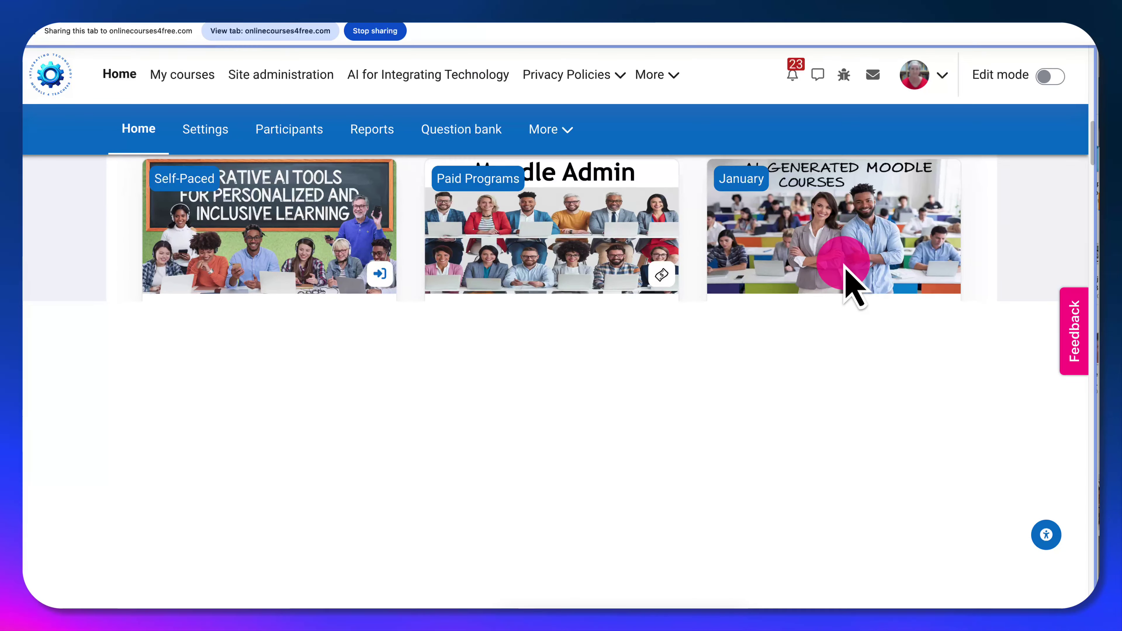
scroll(855, 279, up, 1)
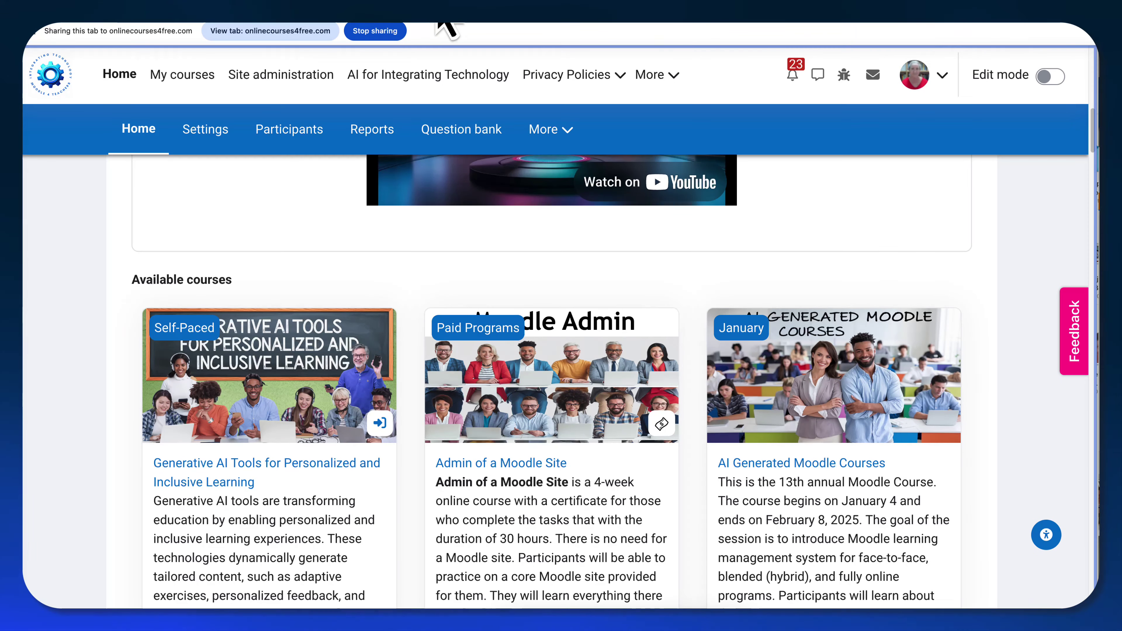
click(382, 35)
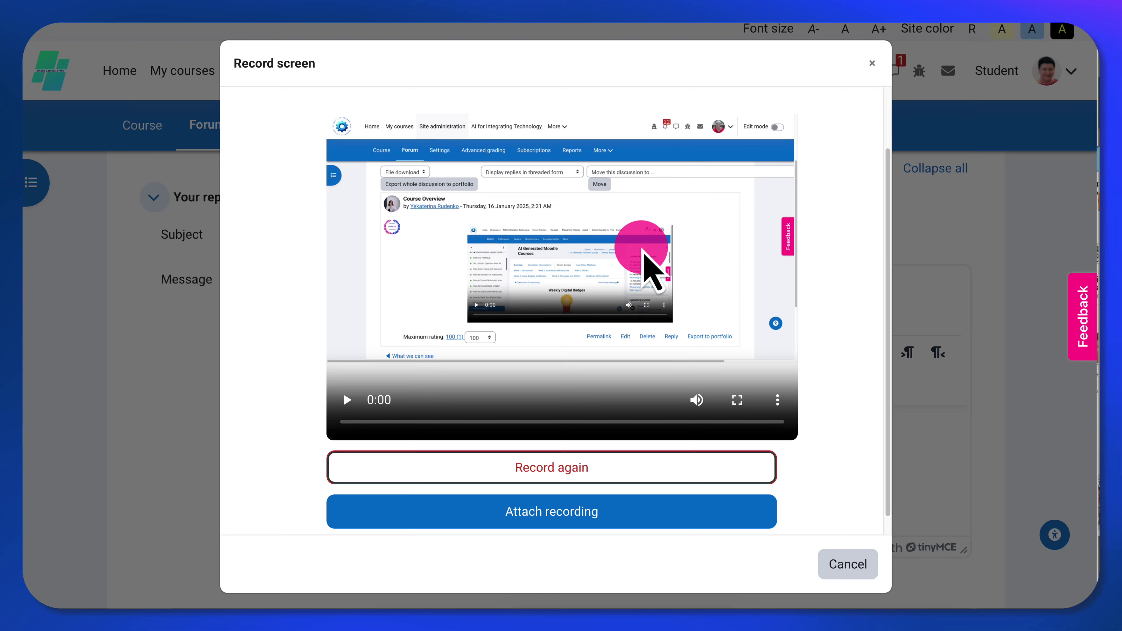
Step: Preview the screen recording briefly and attach it to the reply message
scroll(668, 256, down, 1)
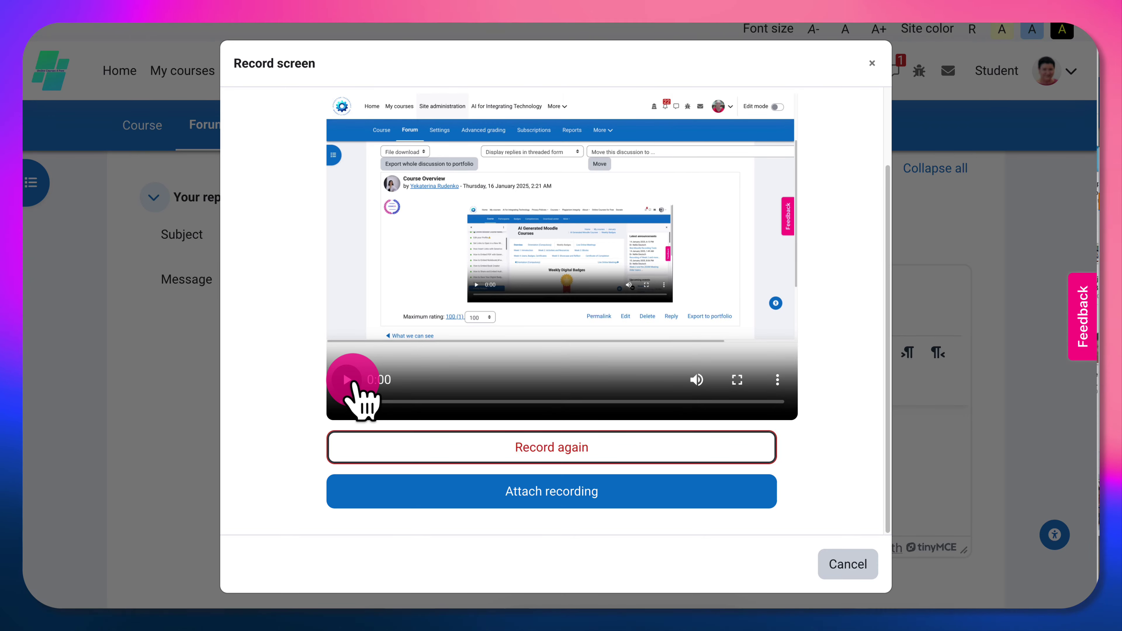
click(349, 381)
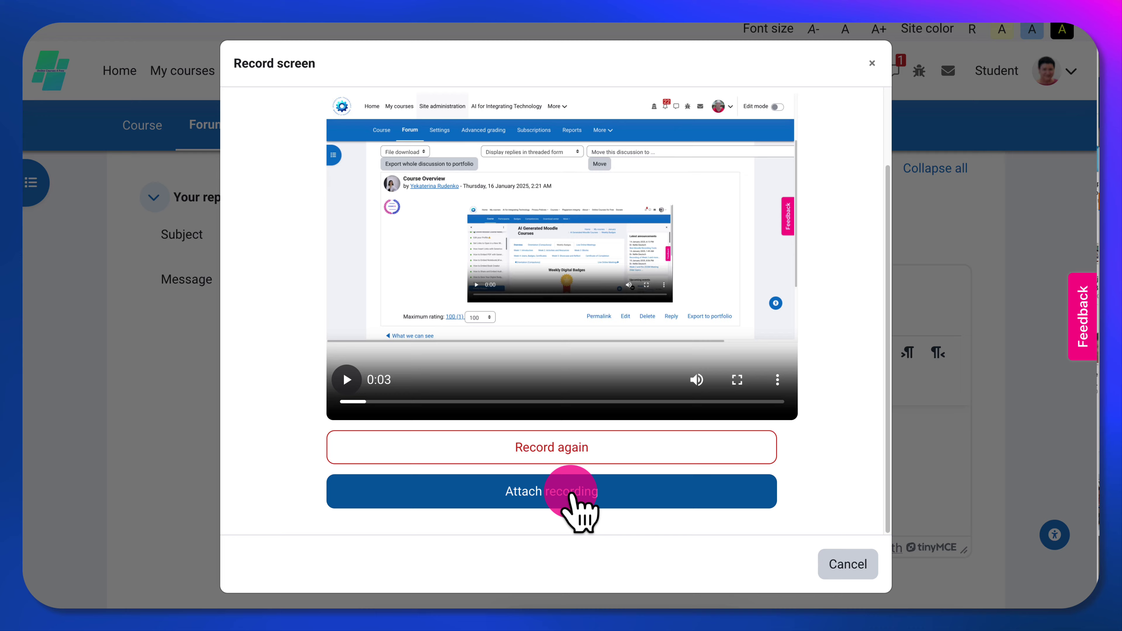
click(571, 493)
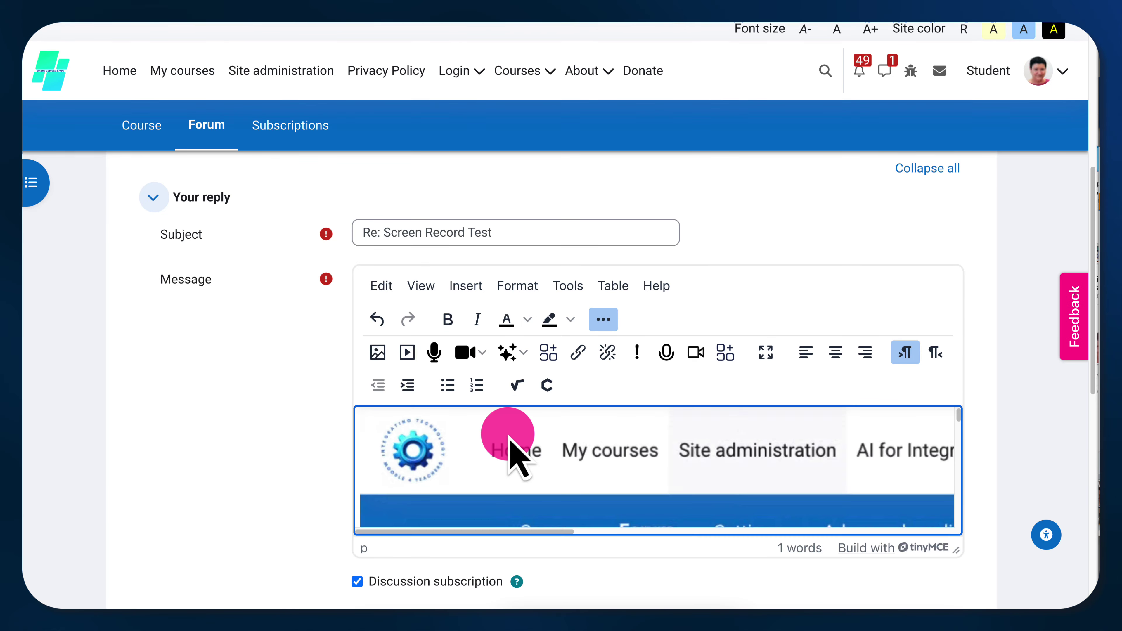
Step: Post the reply with the attached recording to the forum, and play and pause its video
scroll(514, 456, down, 3)
scroll(513, 455, up, 2)
scroll(325, 431, down, 5)
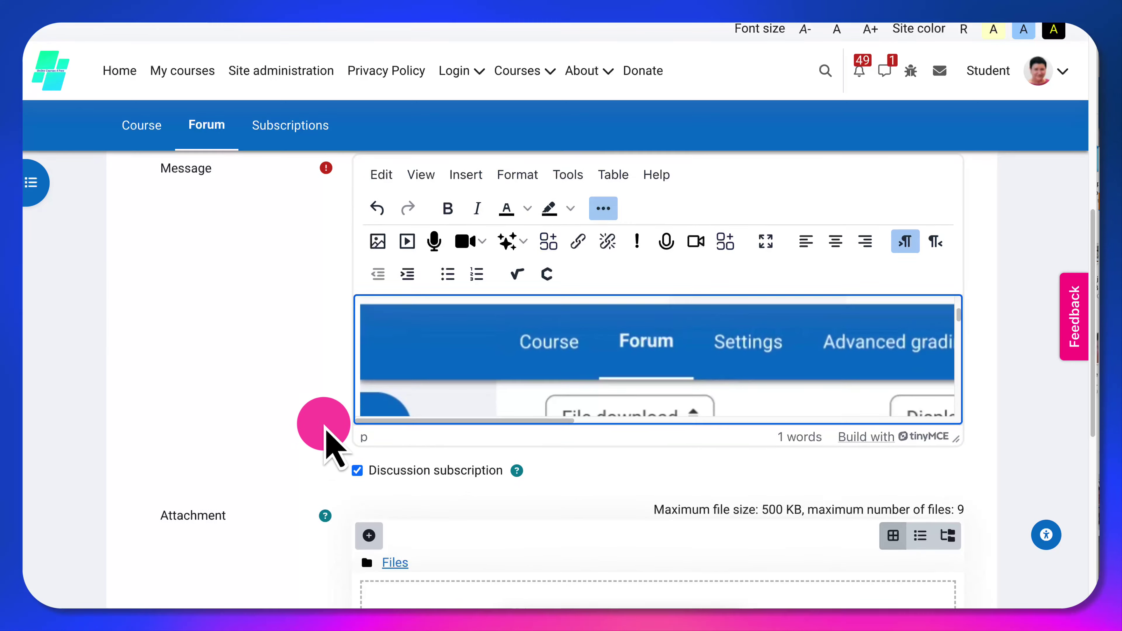
scroll(458, 481, down, 5)
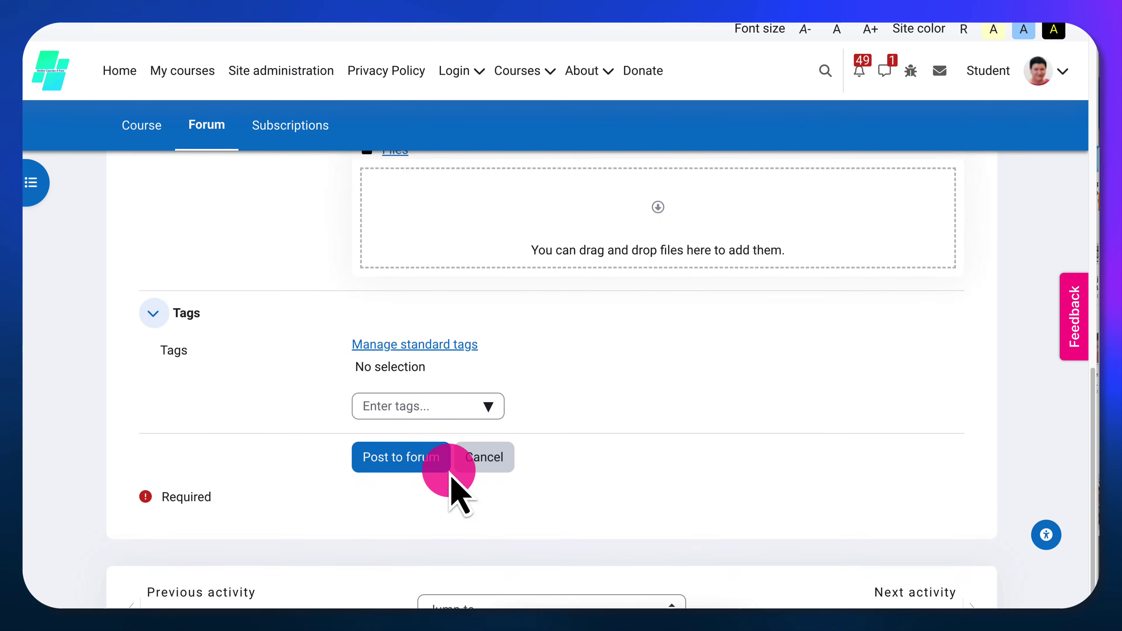
click(403, 405)
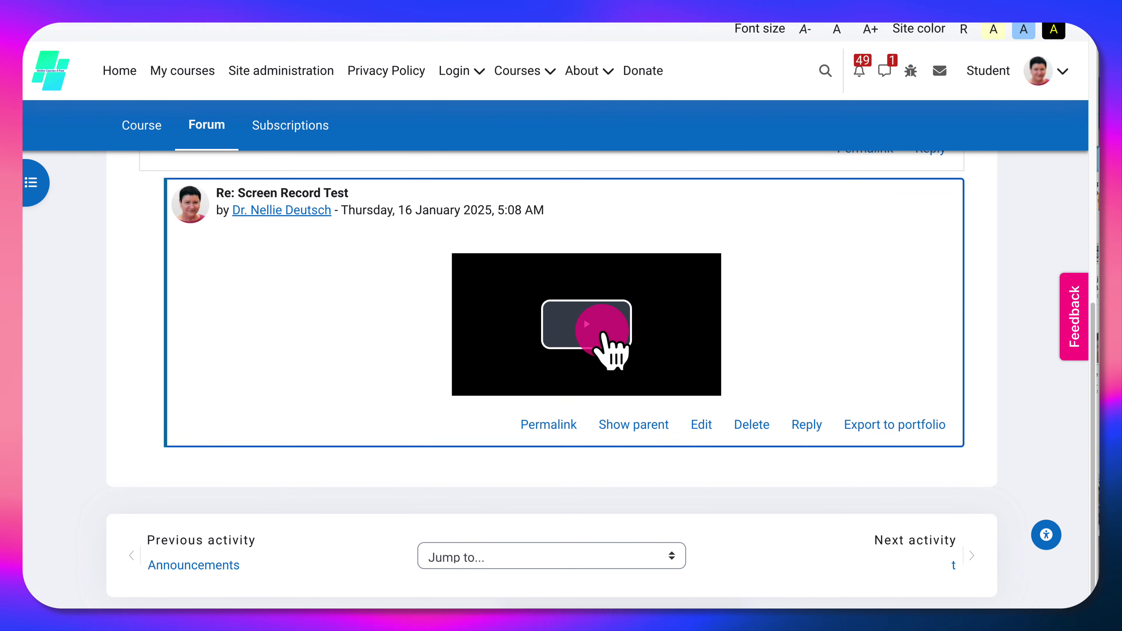
click(591, 323)
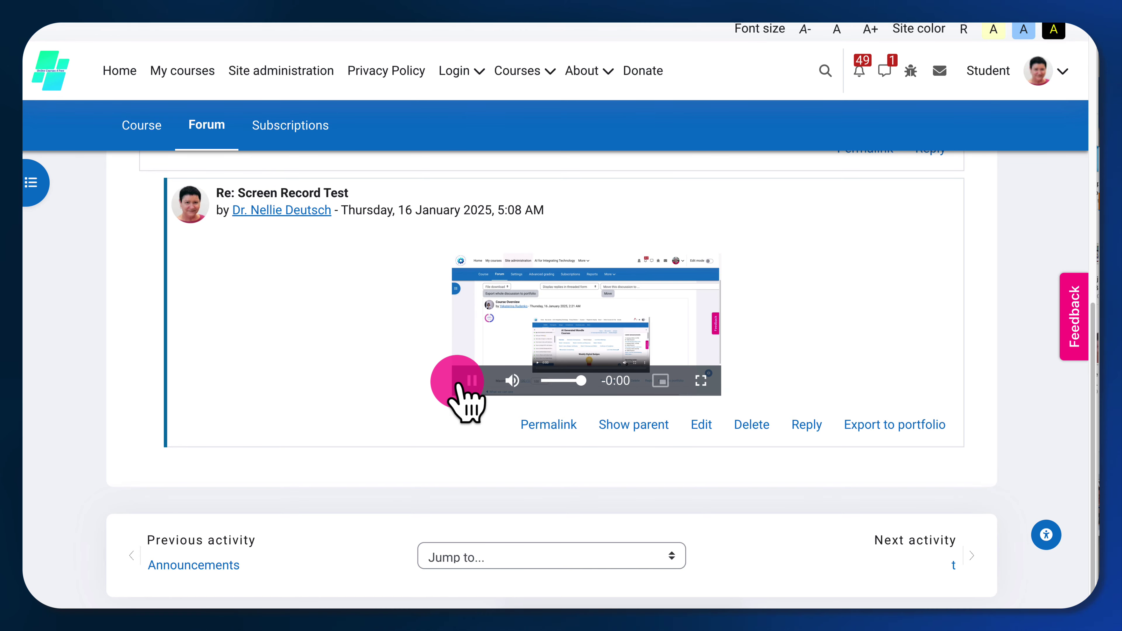
click(472, 380)
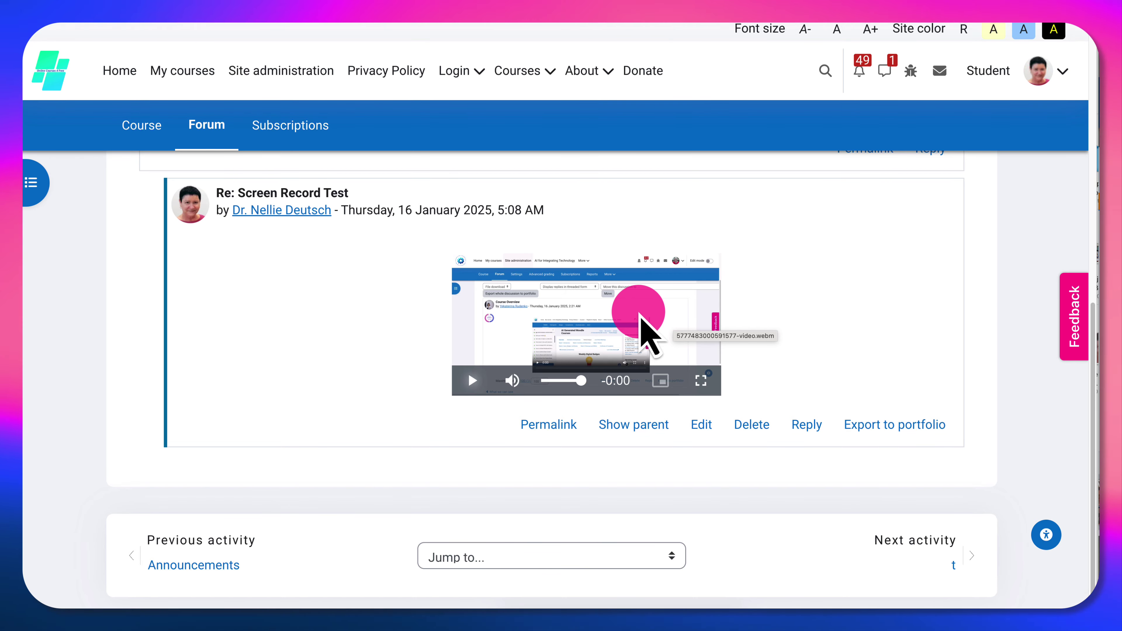
Step: Inspect the posted video's HTML, copy the source URL of its ogvjs element, and close the developer tools
right_click(656, 317)
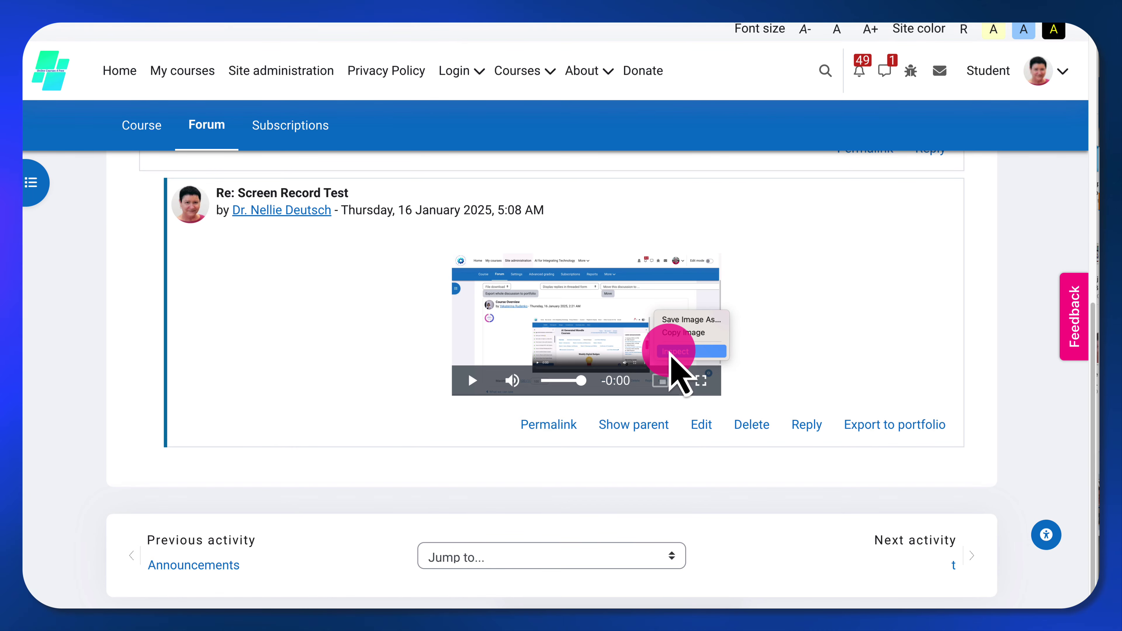
click(671, 353)
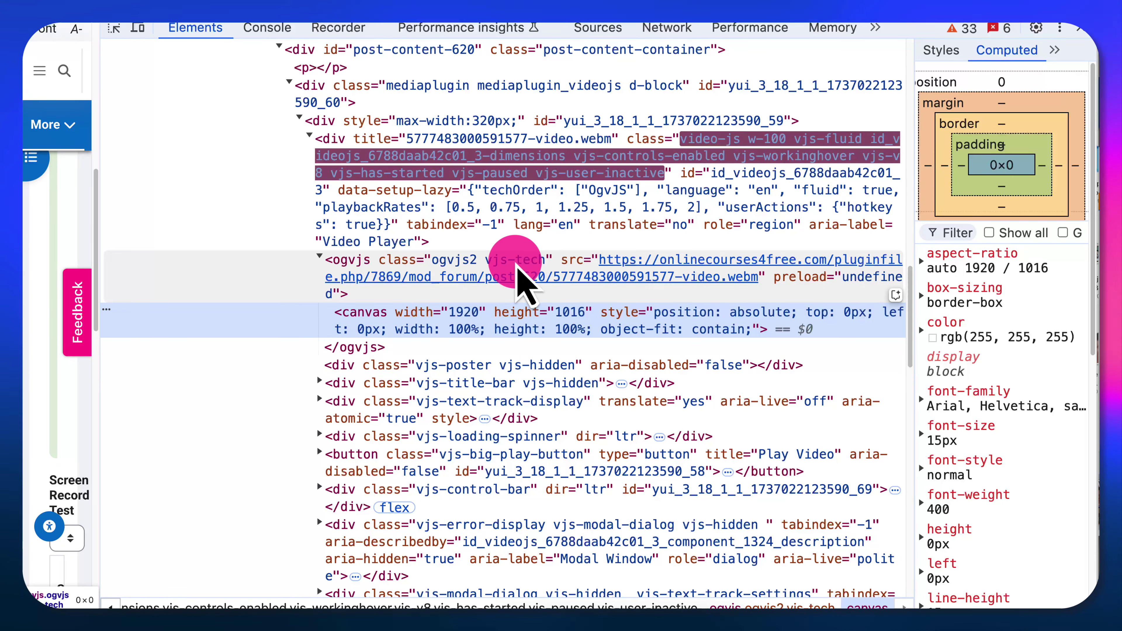
click(648, 262)
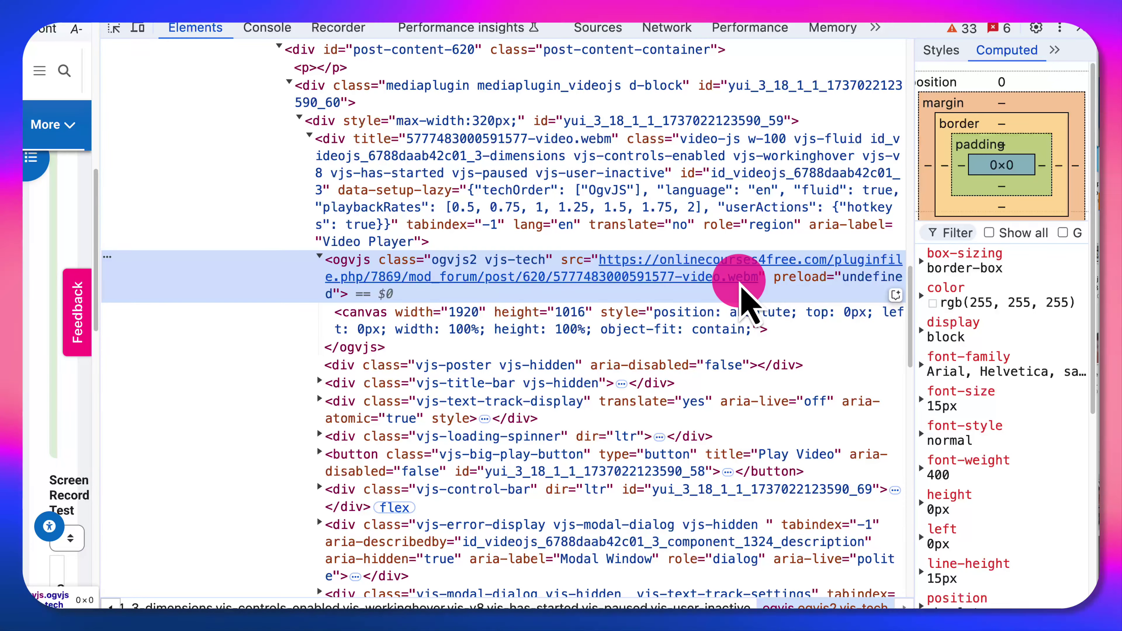
right_click(666, 265)
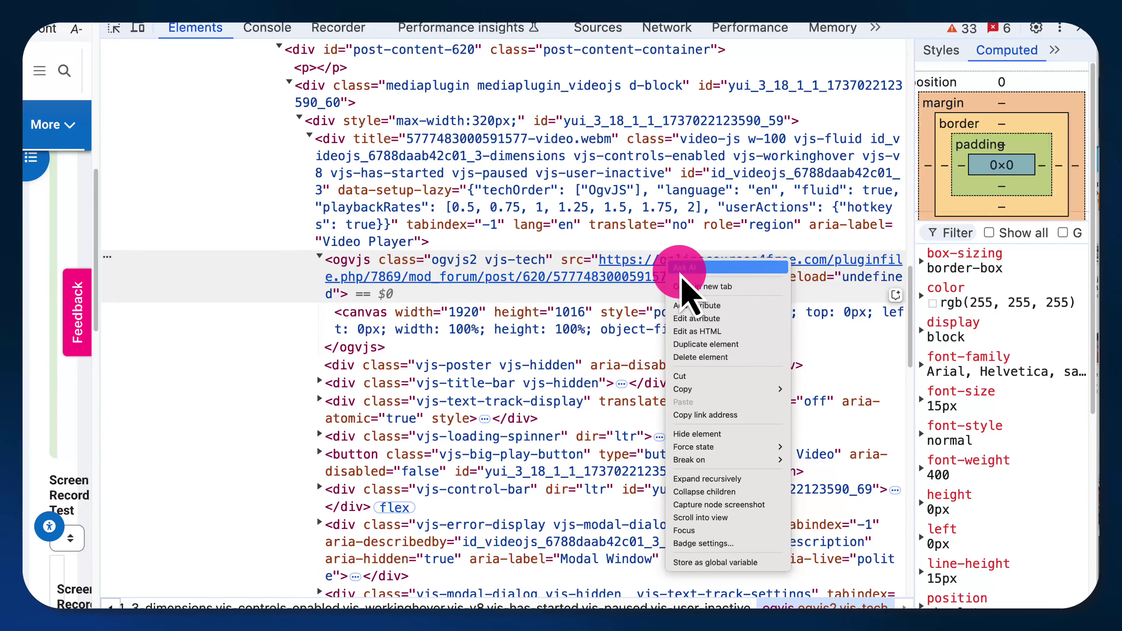
click(595, 270)
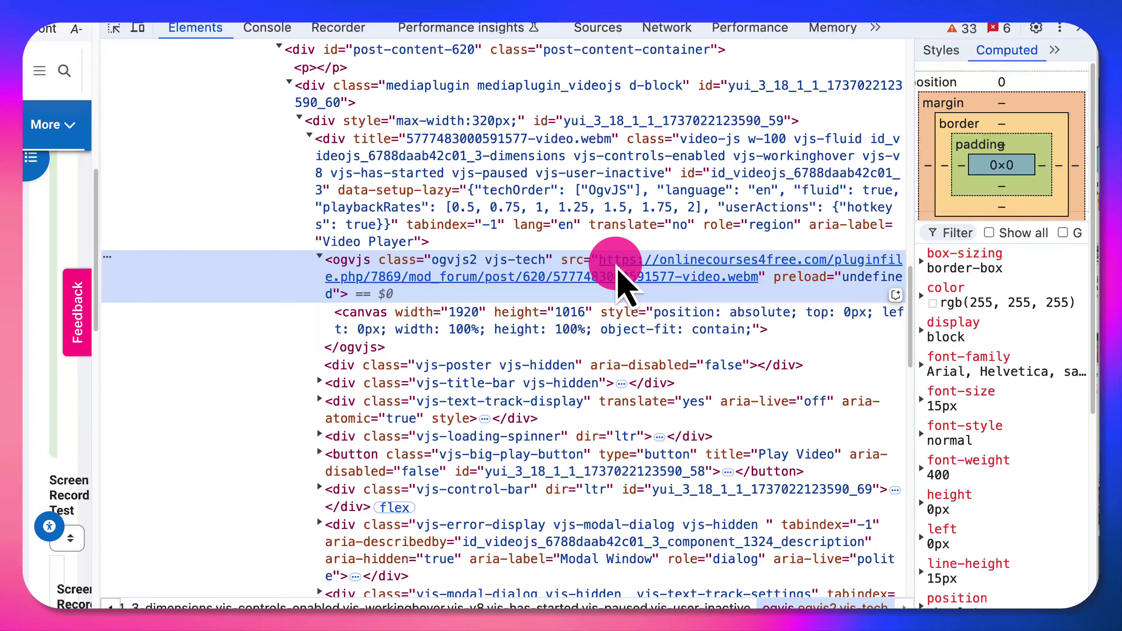
double_click(626, 277)
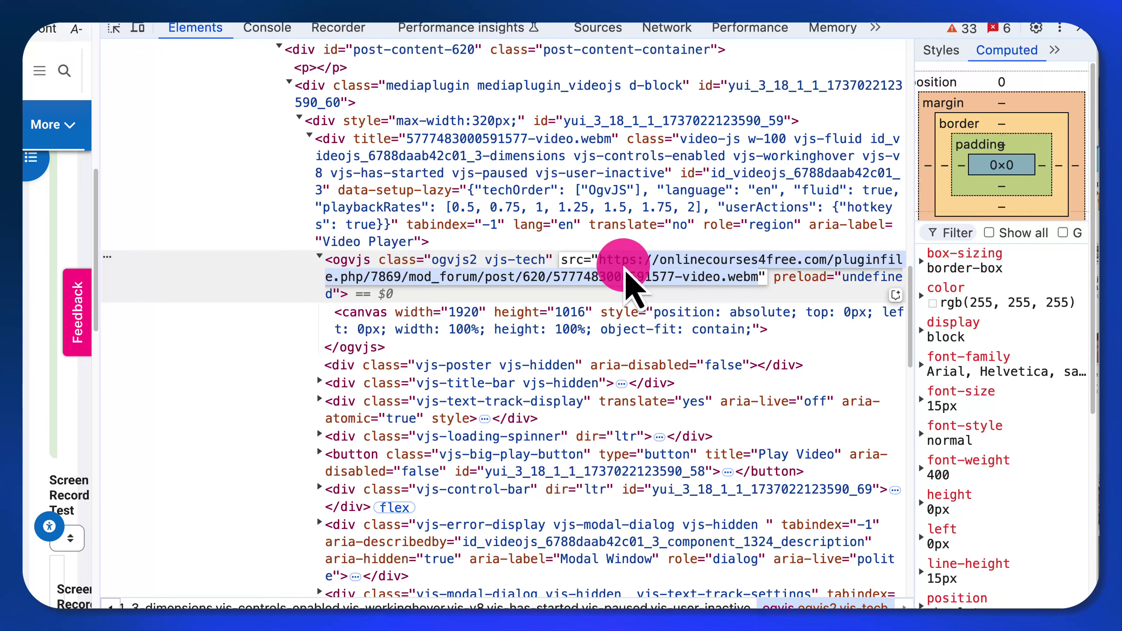
right_click(625, 271)
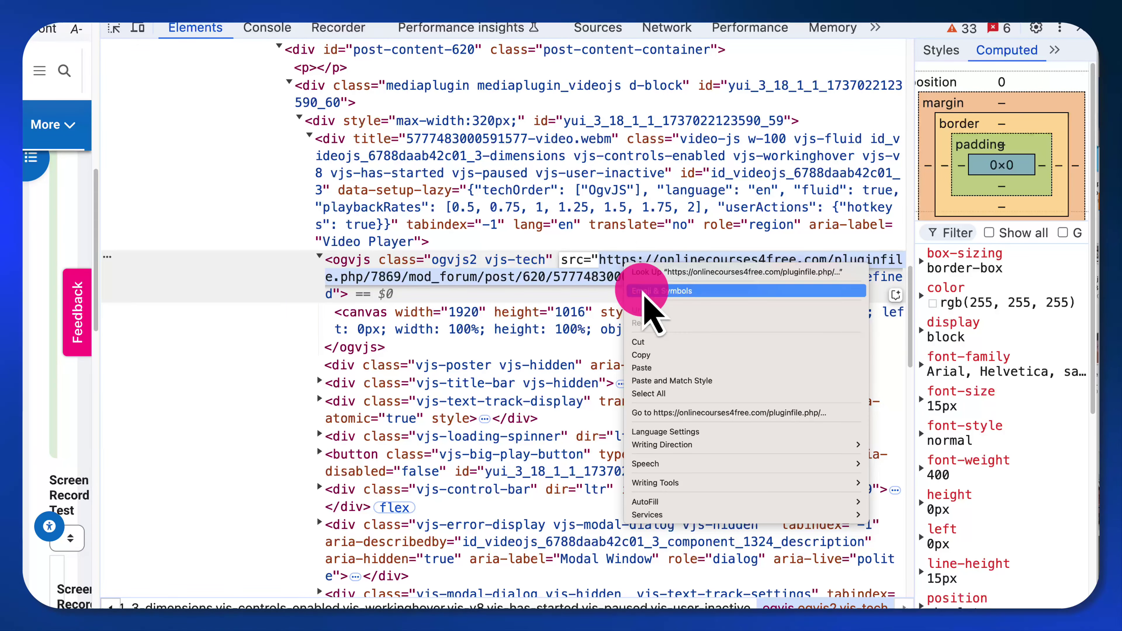
click(648, 355)
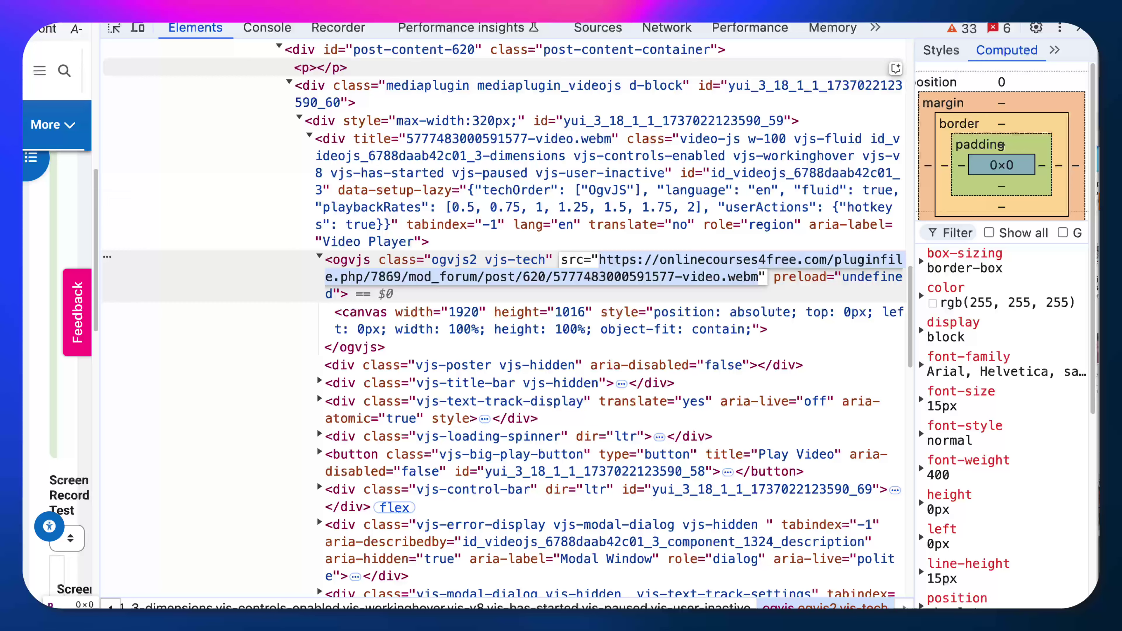
click(1080, 31)
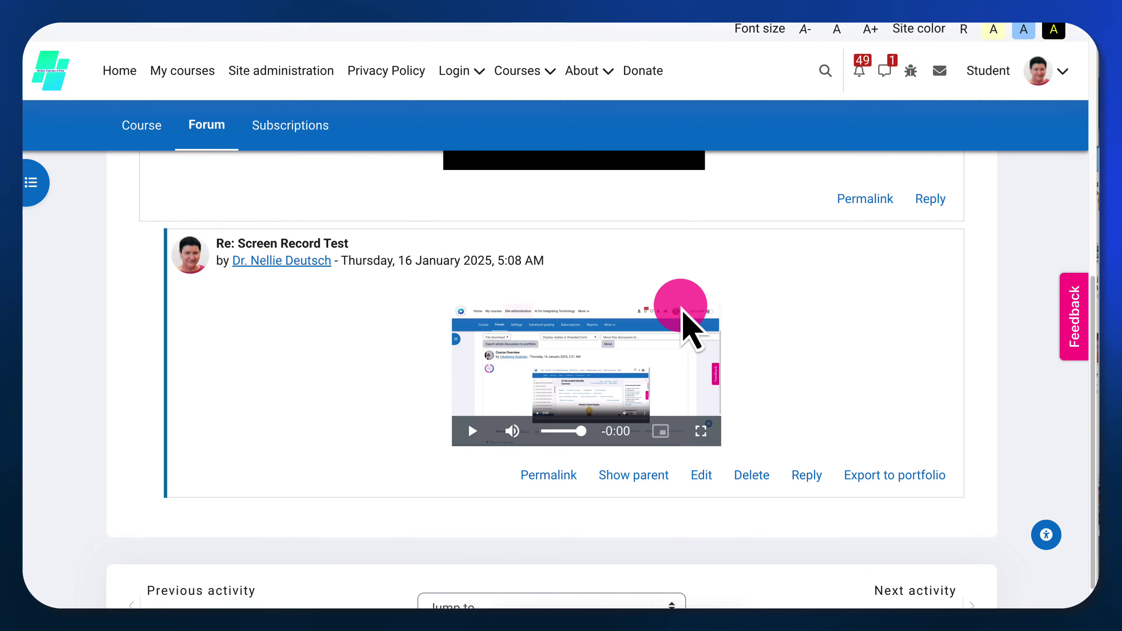
Step: Edit the Screen Record Test reply and append the copied video source URL to its subject after a colon
scroll(706, 314, down, 2)
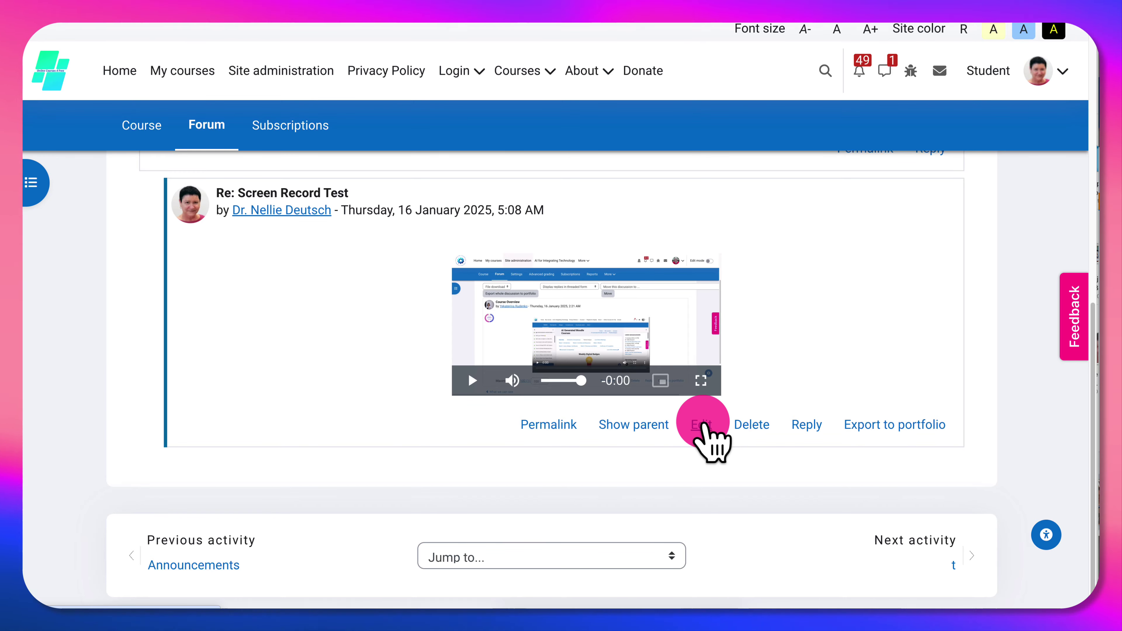
click(703, 425)
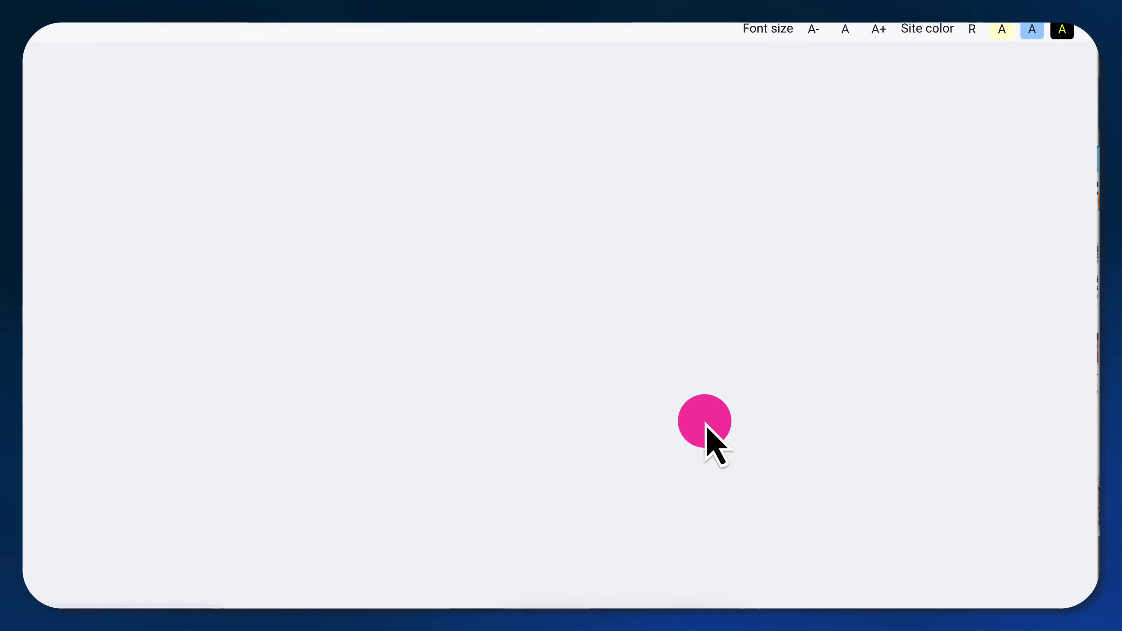
scroll(623, 420, down, 7)
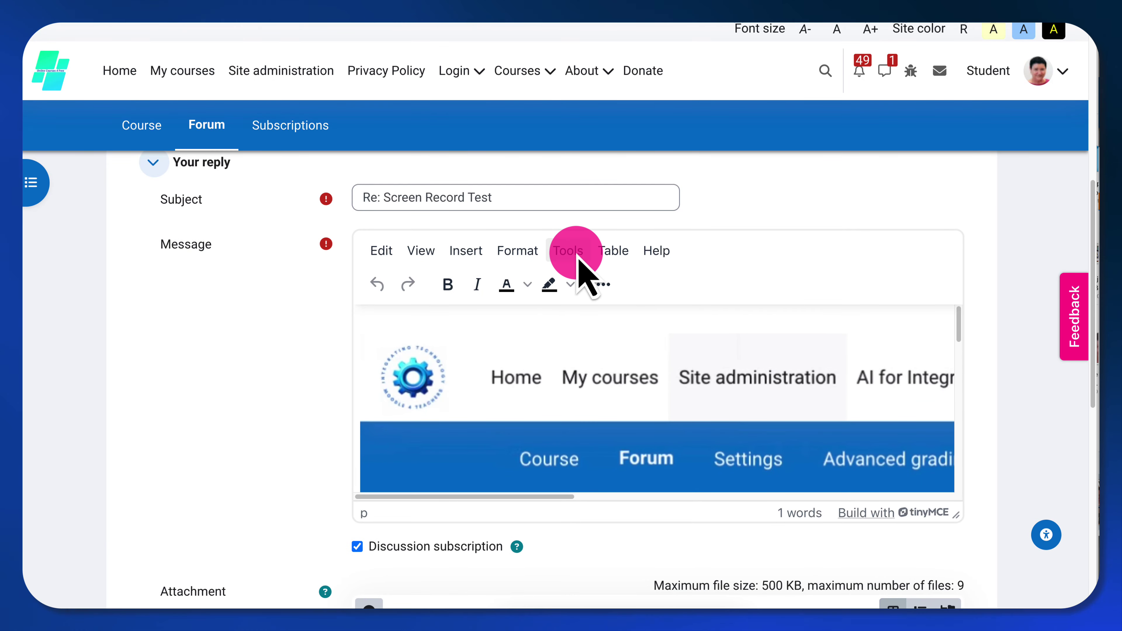
right_click(596, 381)
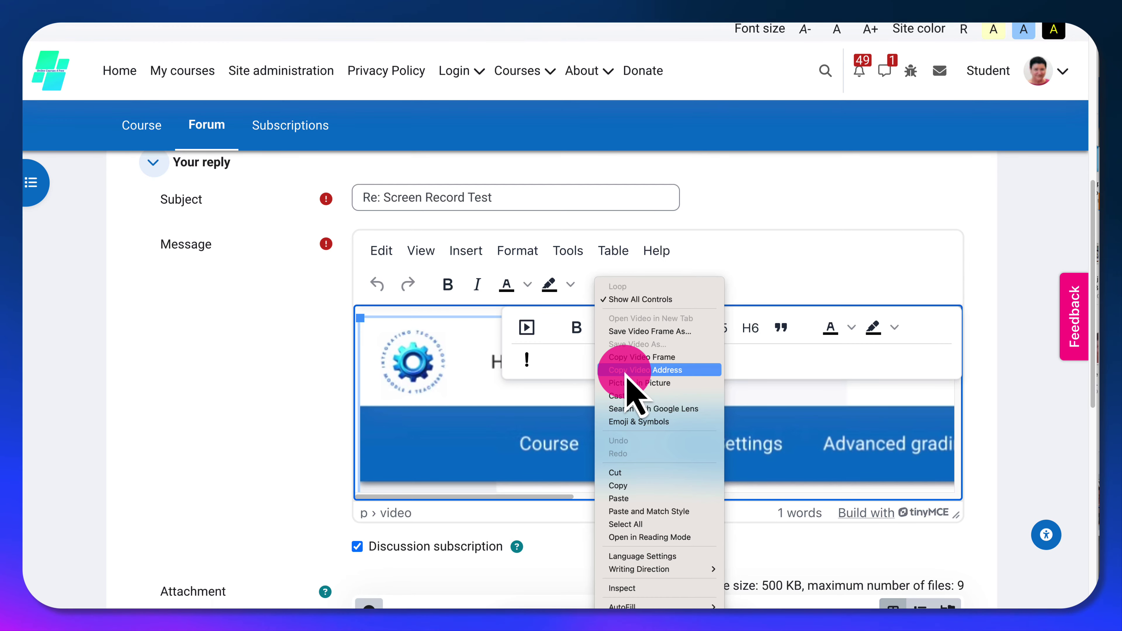
click(502, 198)
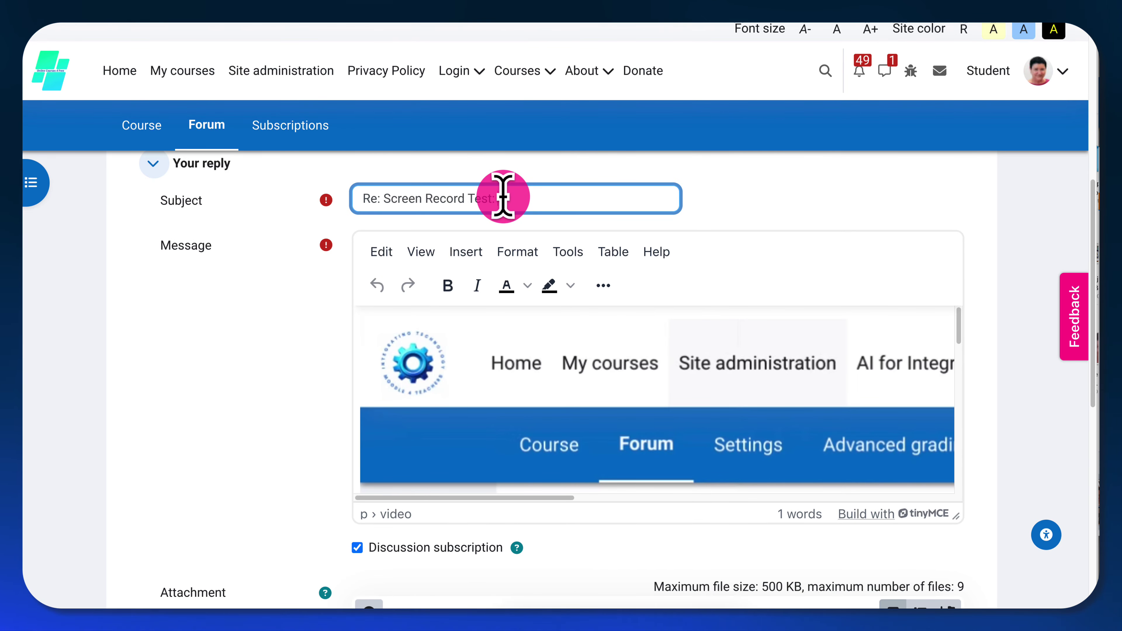
key(super+v)
scroll(522, 225, down, 1)
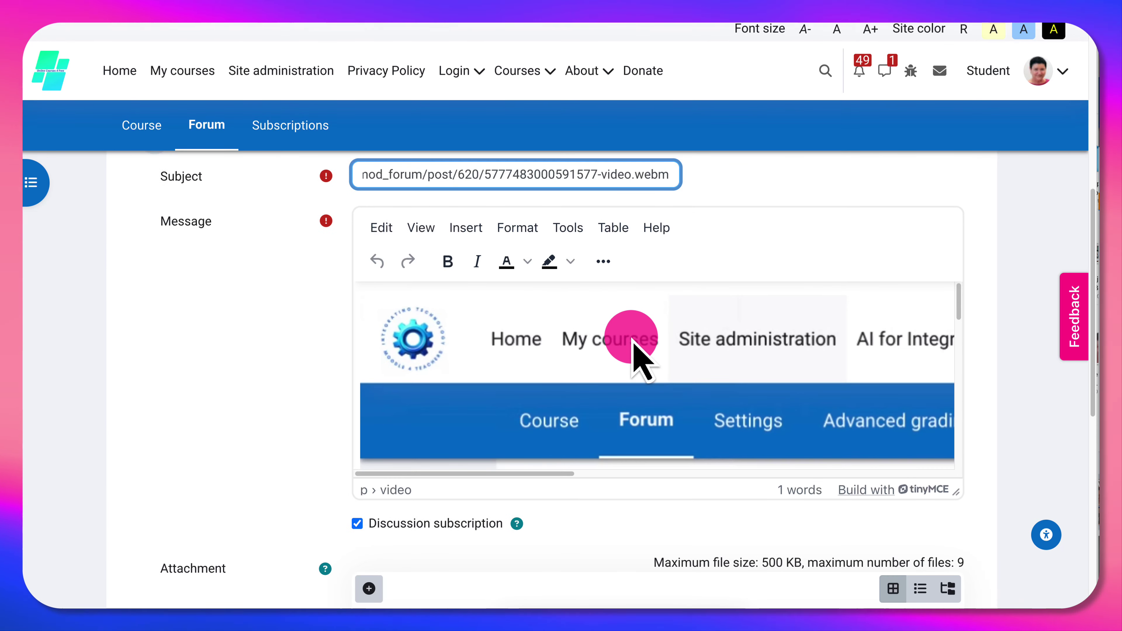
Step: Copy the video's address from the message editor, and view the message's source code without saving changes to it
right_click(644, 353)
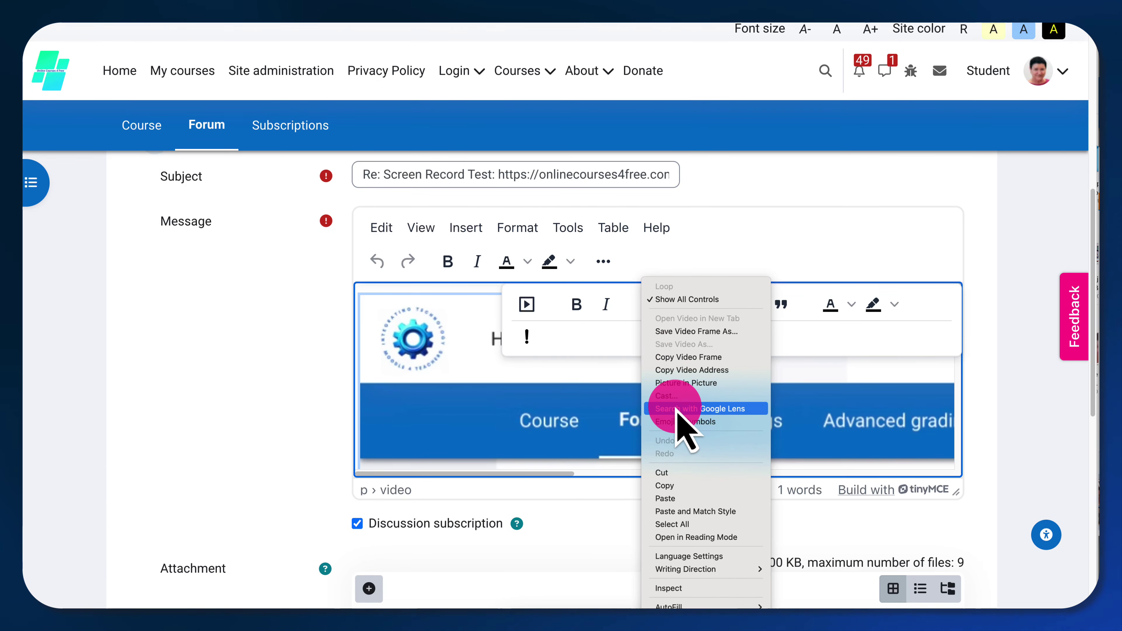
click(695, 370)
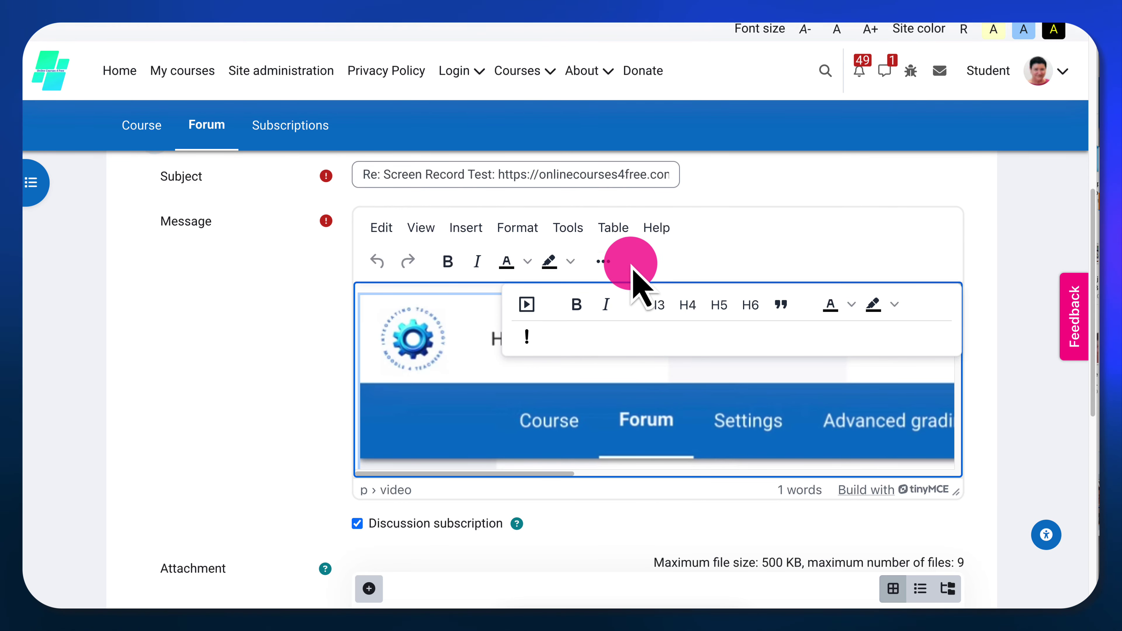
click(568, 228)
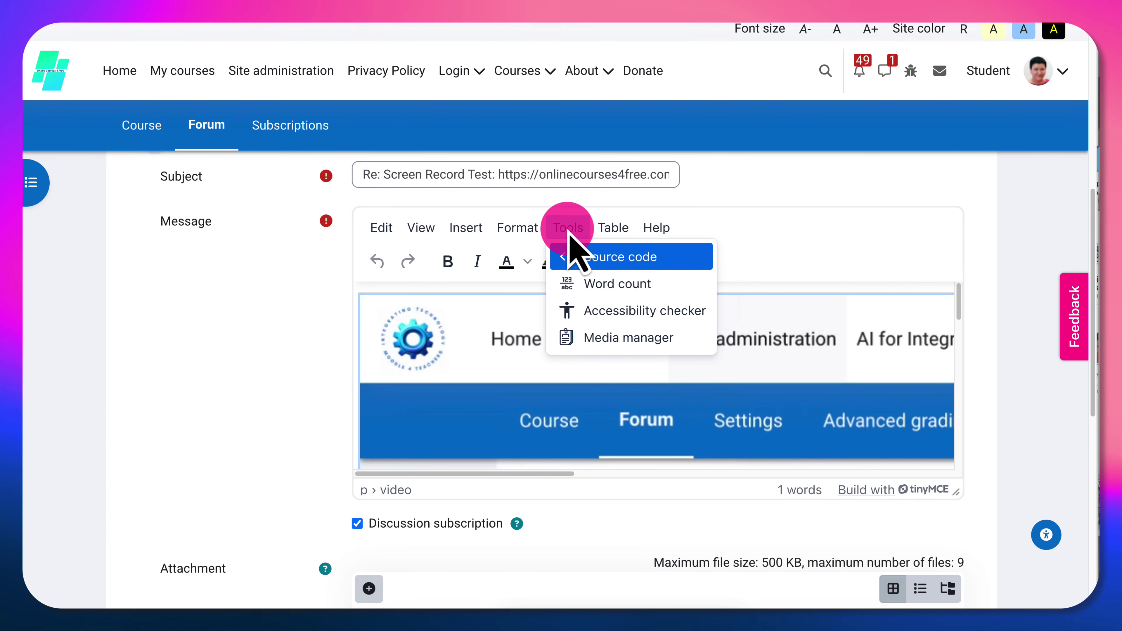
click(583, 256)
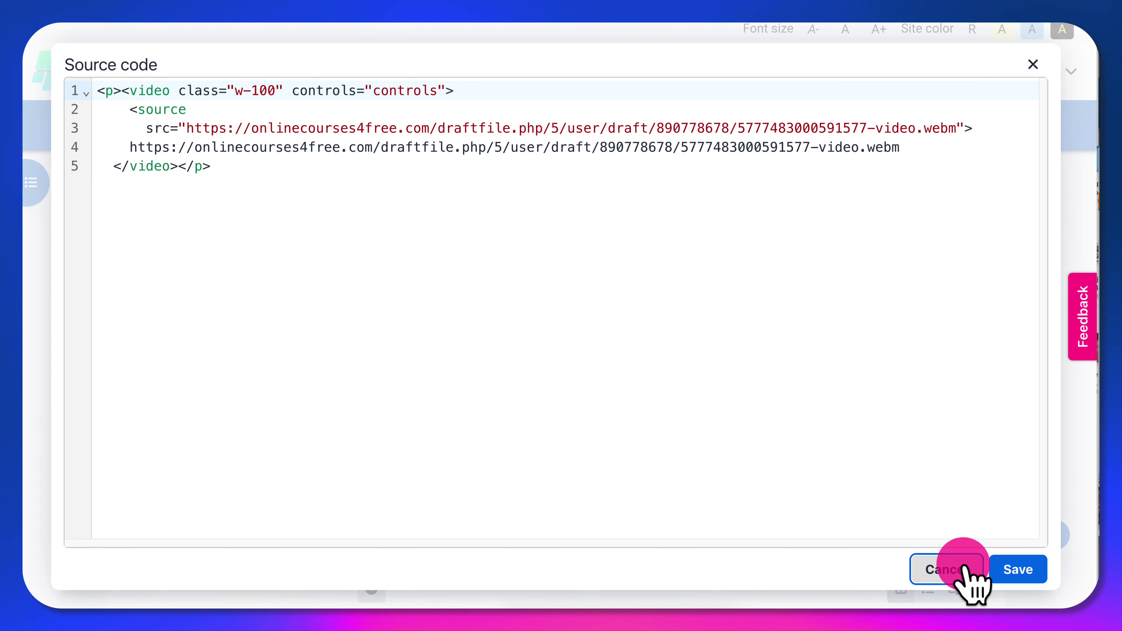
click(961, 575)
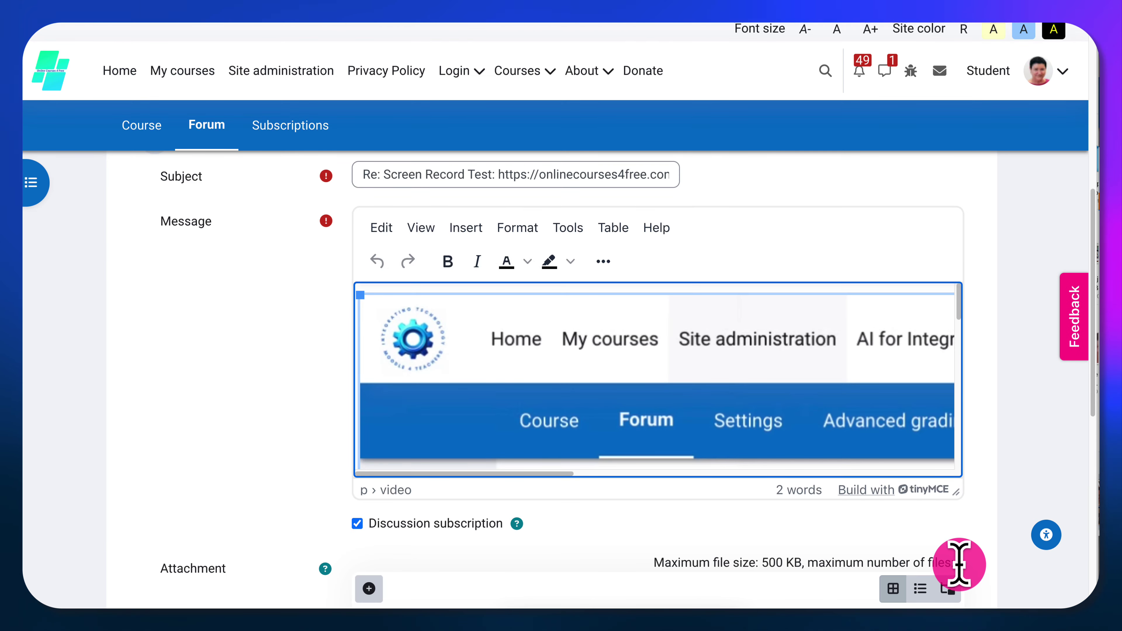
Step: Check the link in the reply's subject, copy the embedded video's address, and save the changes to the post
click(561, 174)
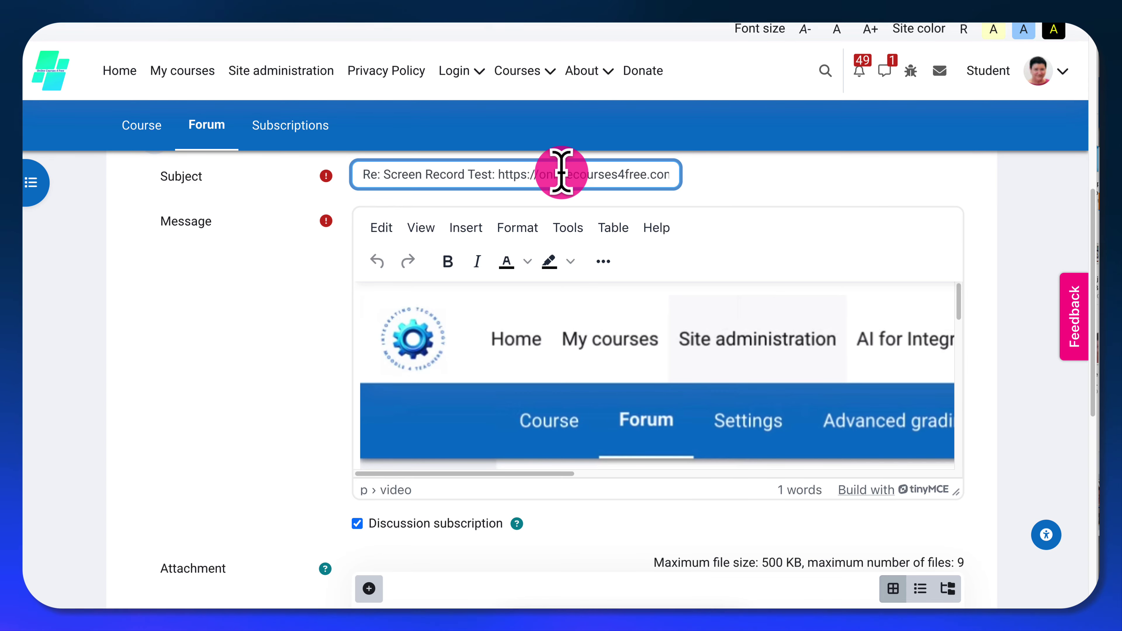
drag(561, 173, 691, 195)
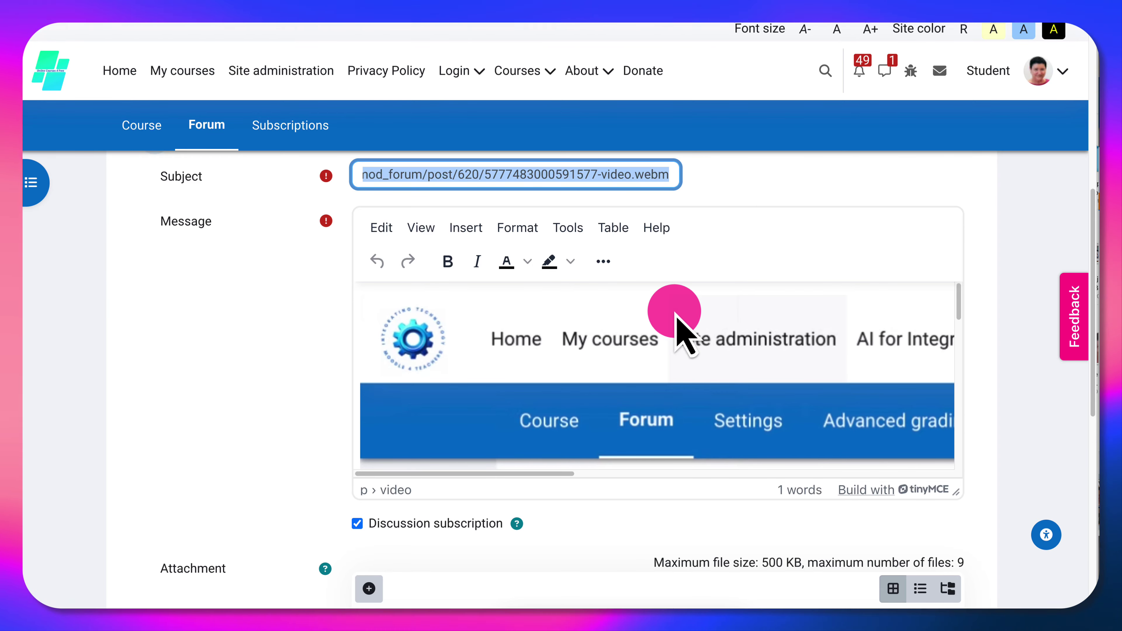
right_click(689, 372)
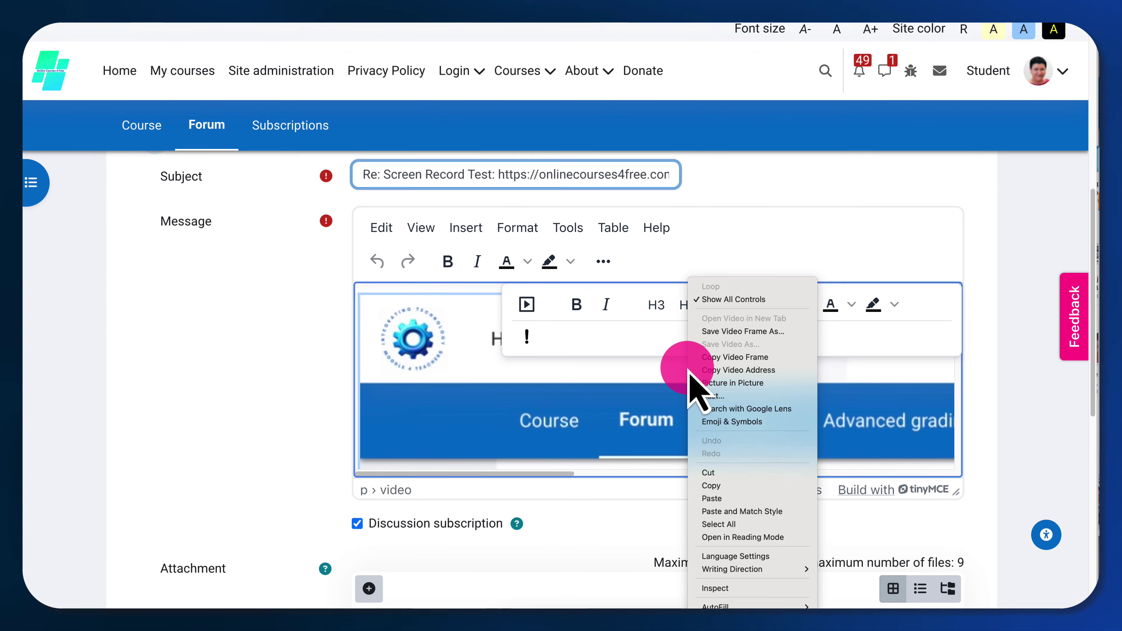
click(725, 371)
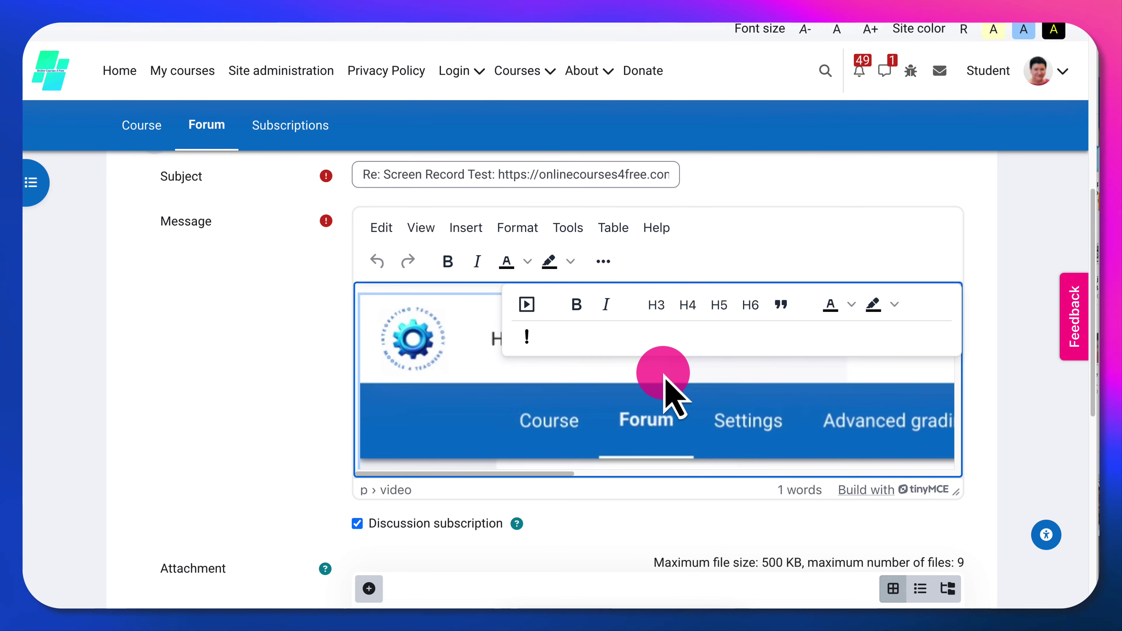
scroll(388, 496, down, 10)
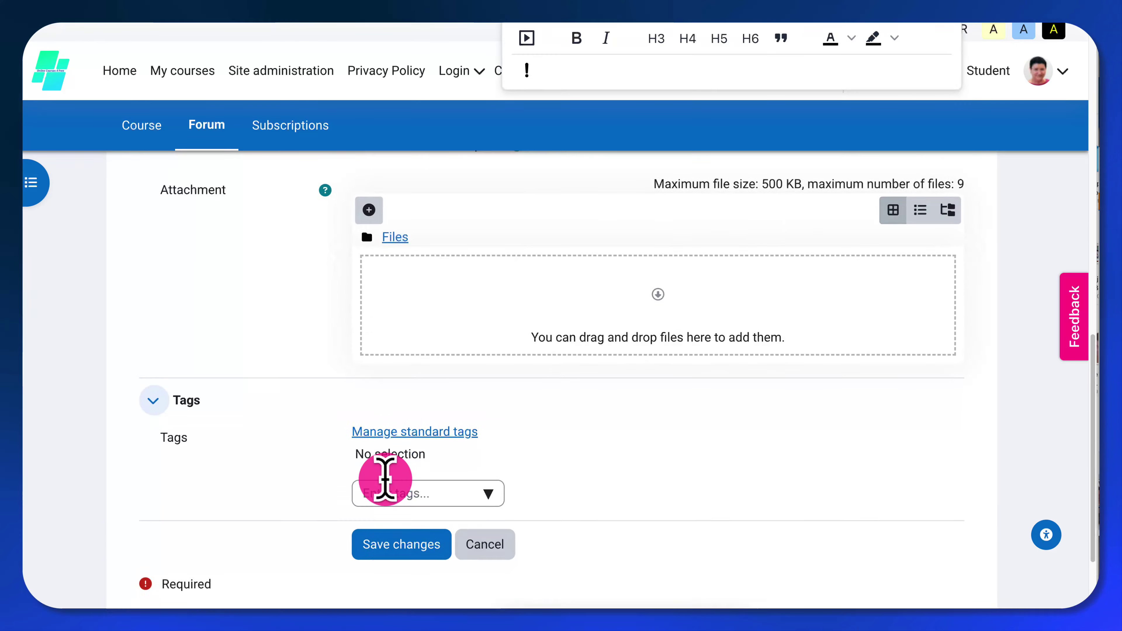
click(413, 447)
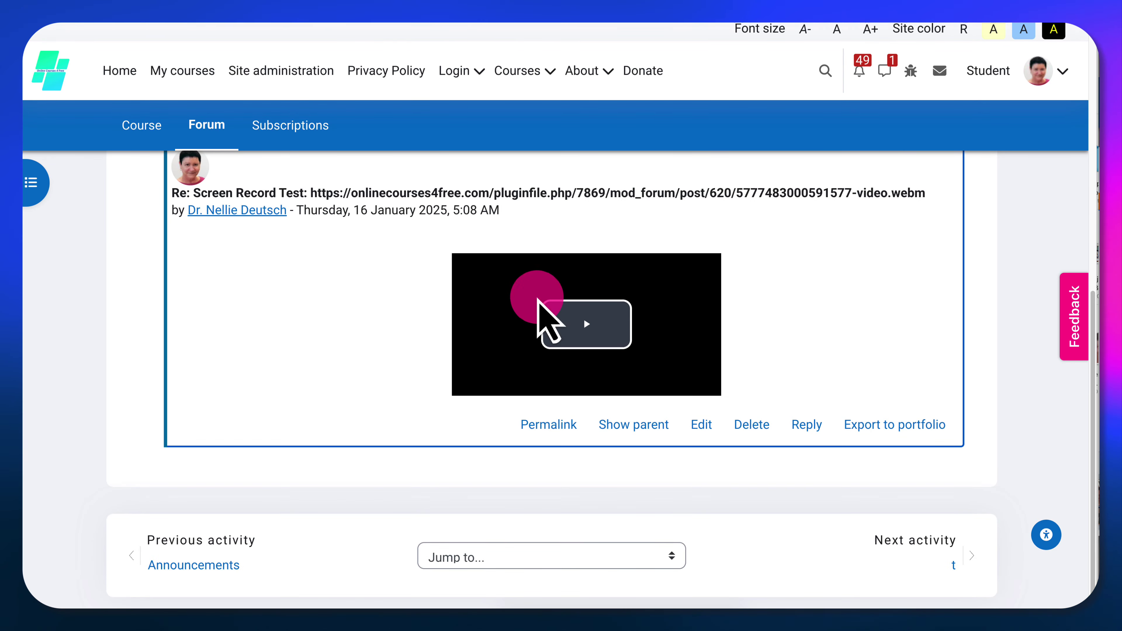
Step: Inspect the video in the updated reply, copy its pluginfile source link from the HTML, and close the developer tools
right_click(629, 293)
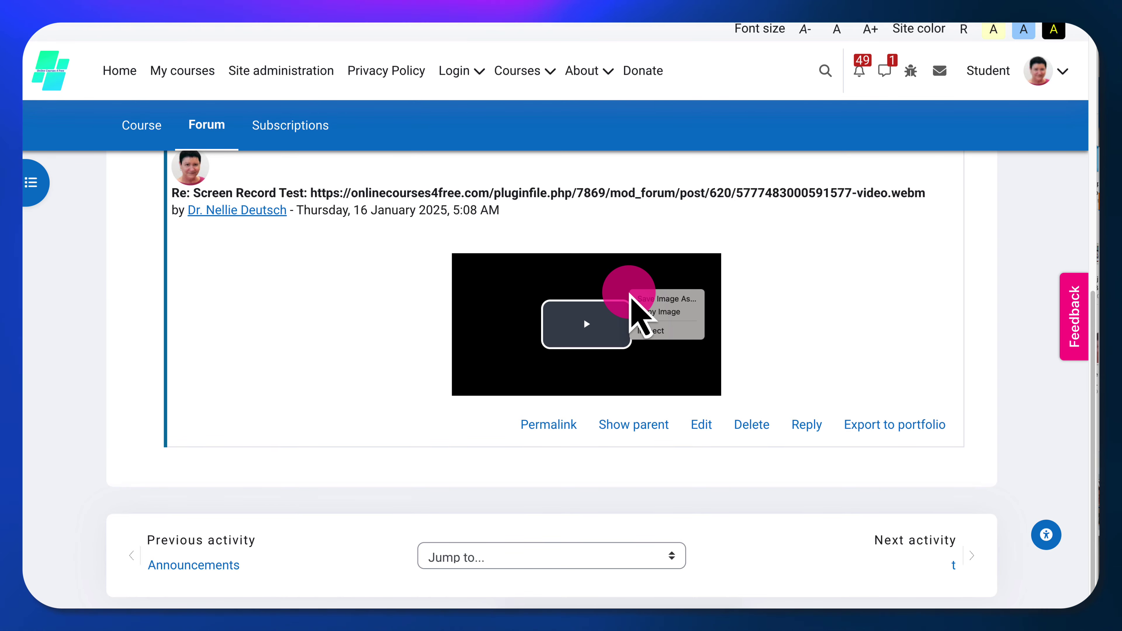
click(644, 331)
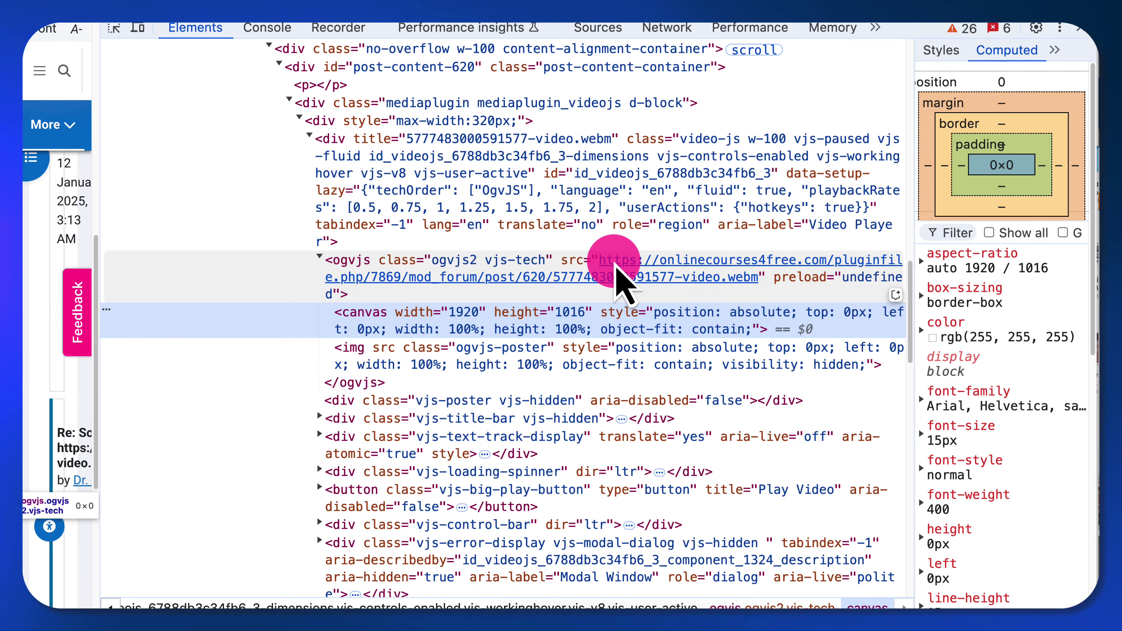
double_click(614, 277)
right_click(613, 265)
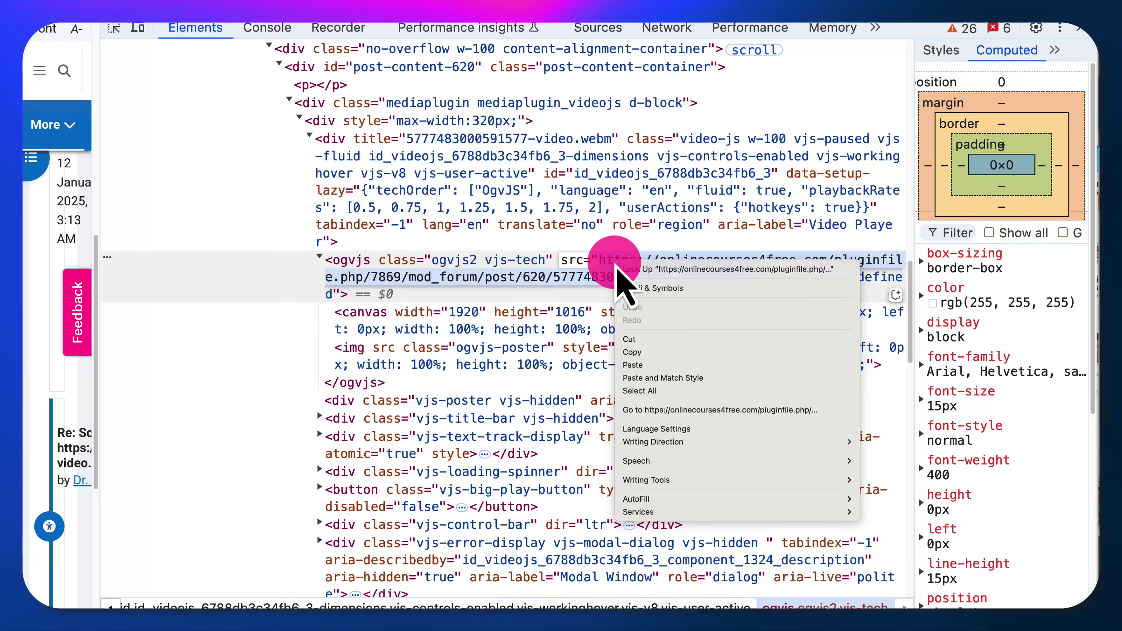
click(631, 352)
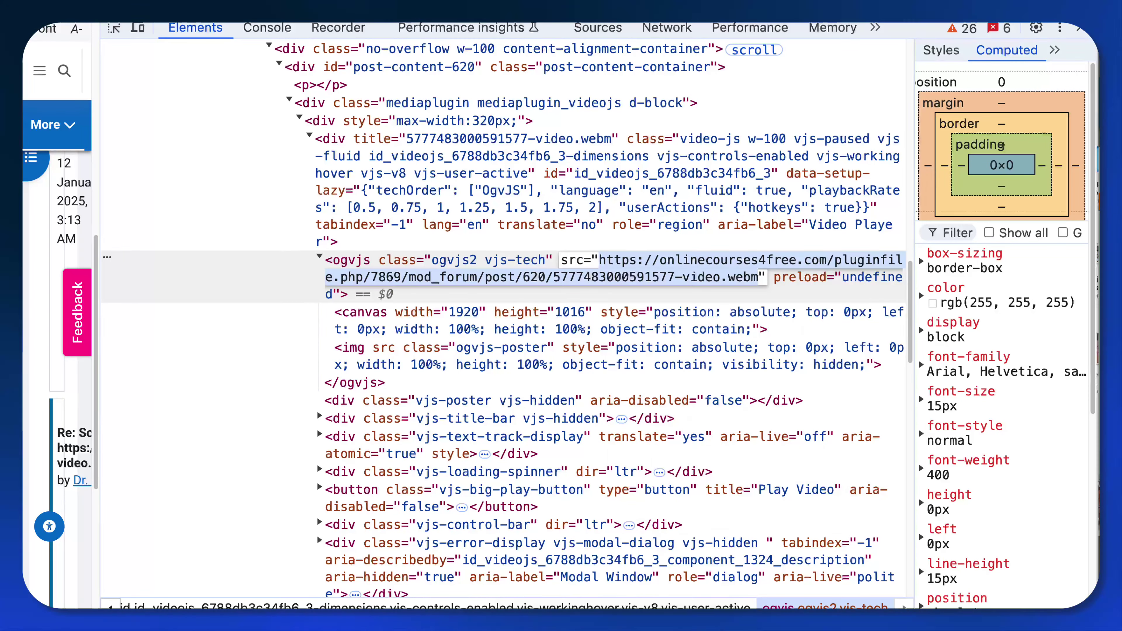
click(1078, 30)
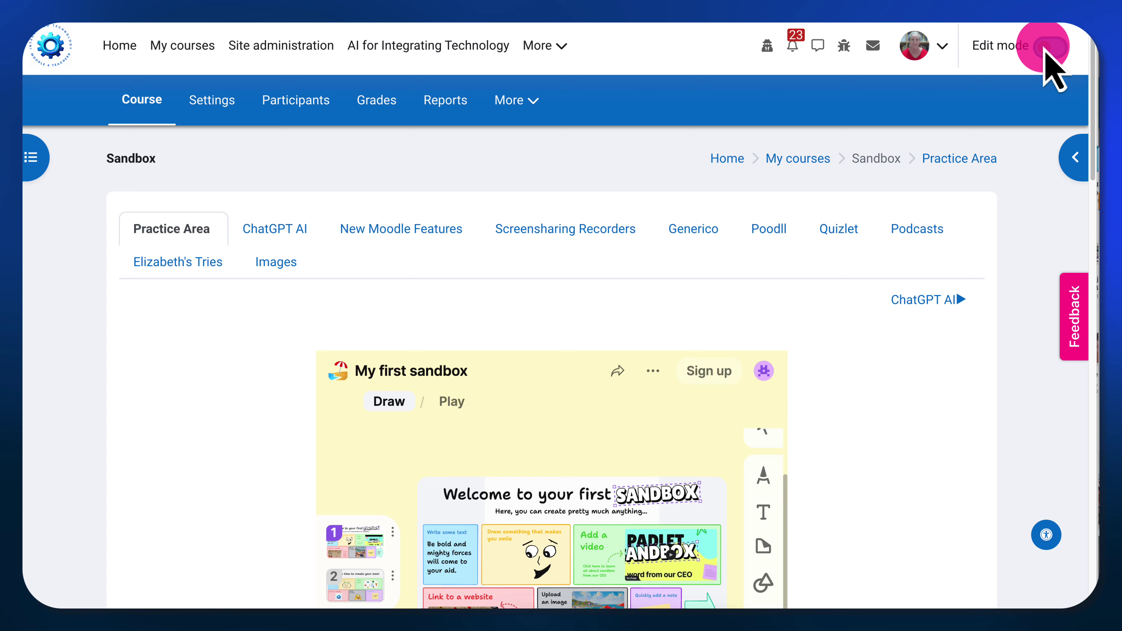
Step: Turn on editing in the Sandbox course and open the Practice Area section's settings at its description
click(1048, 48)
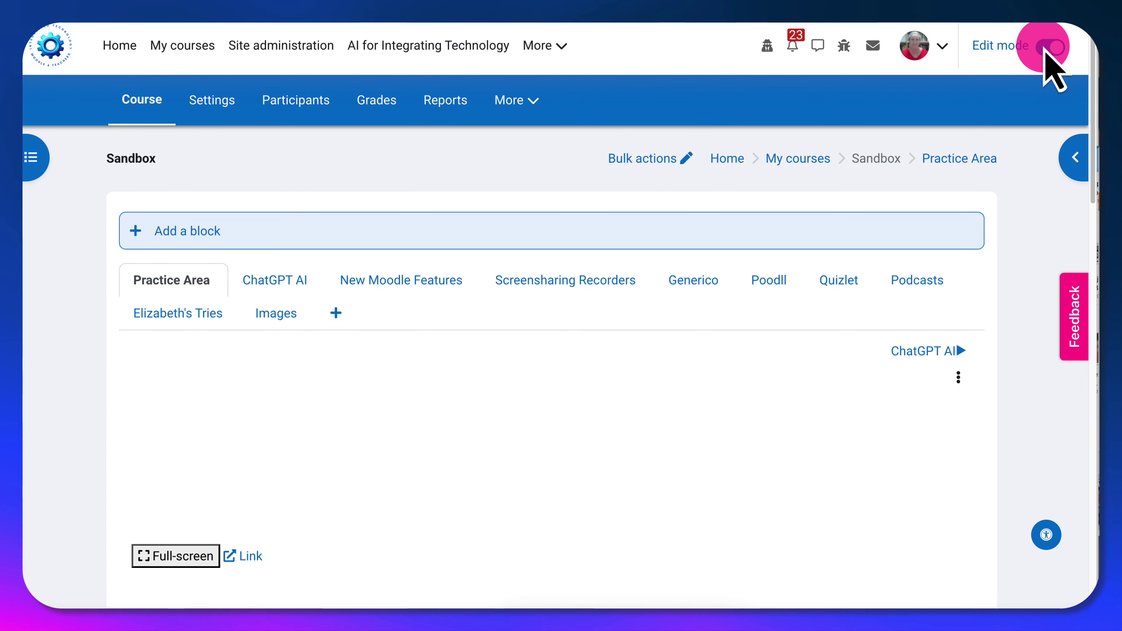
click(958, 377)
key(Escape)
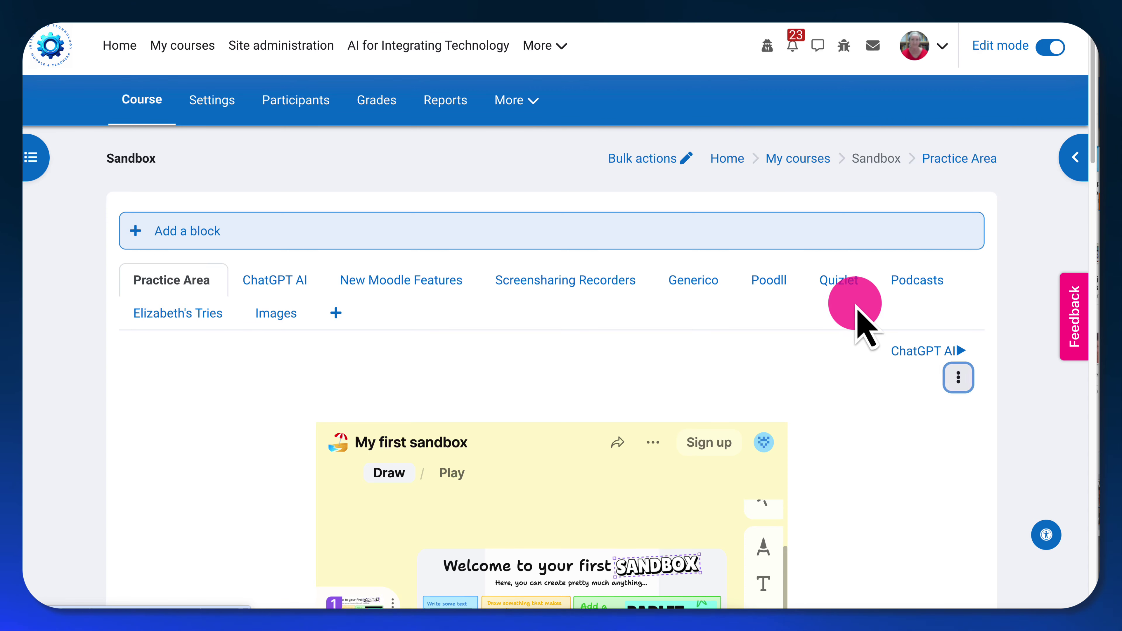
click(302, 292)
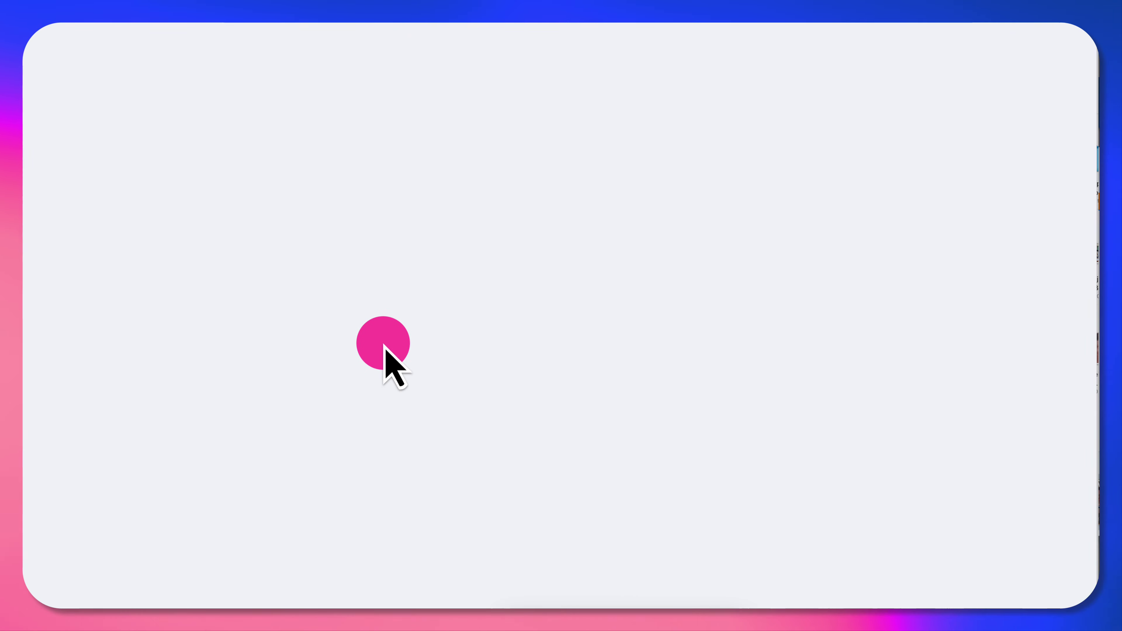
scroll(389, 372, down, 2)
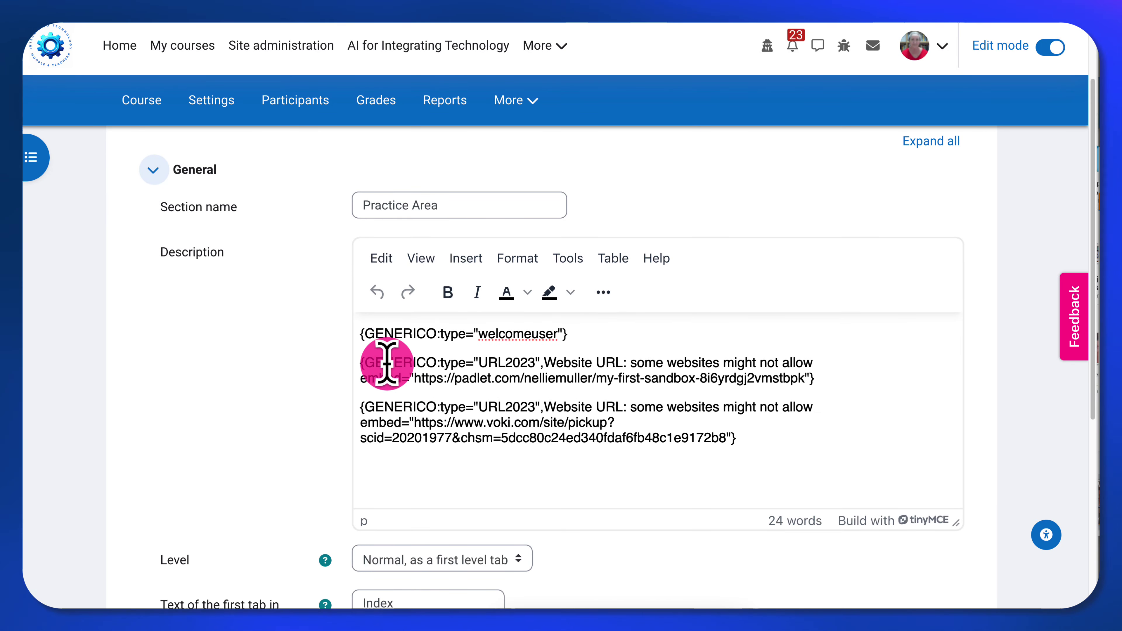
Step: Replace the Practice Area section's description with the copied pluginfile video link and save the section settings
drag(364, 330, 778, 431)
key(BackSpace)
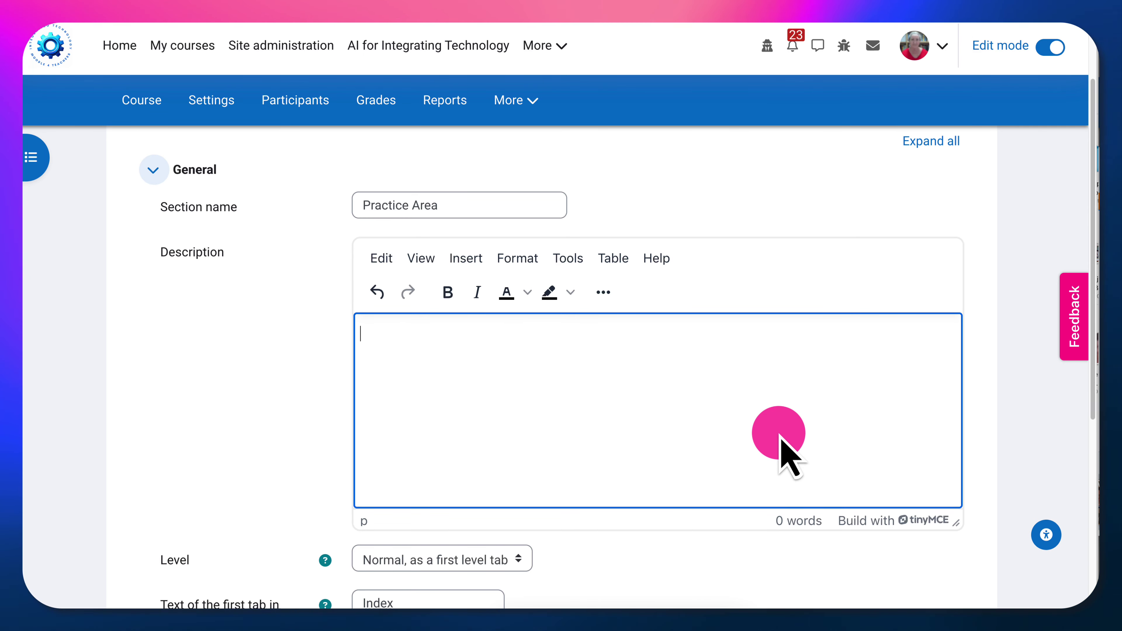
key(ctrl+v)
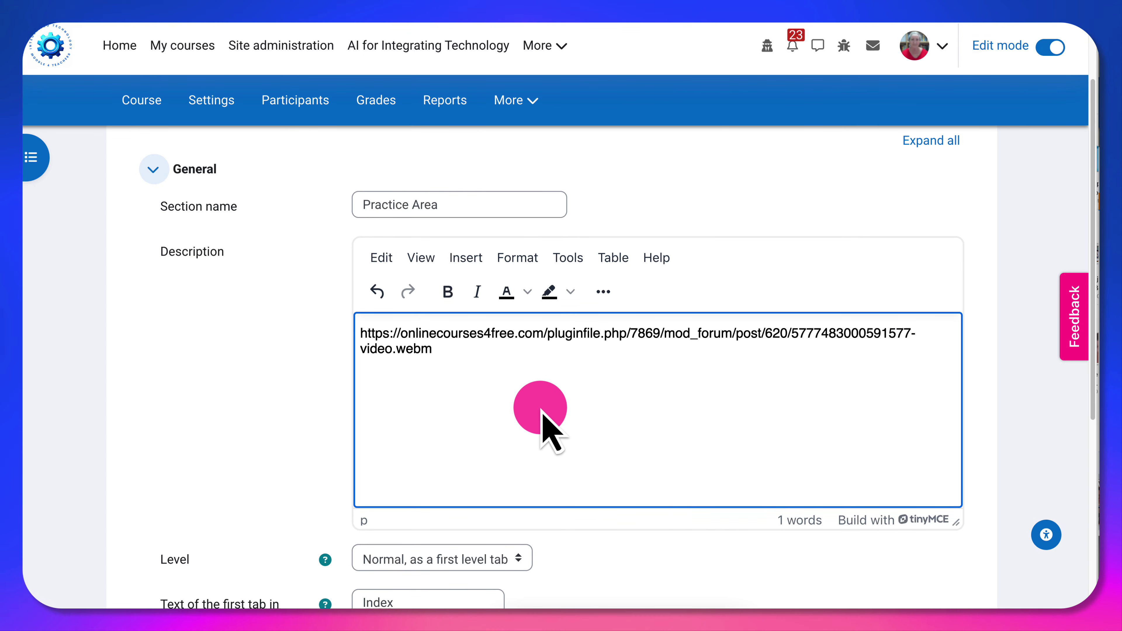
scroll(522, 433, down, 6)
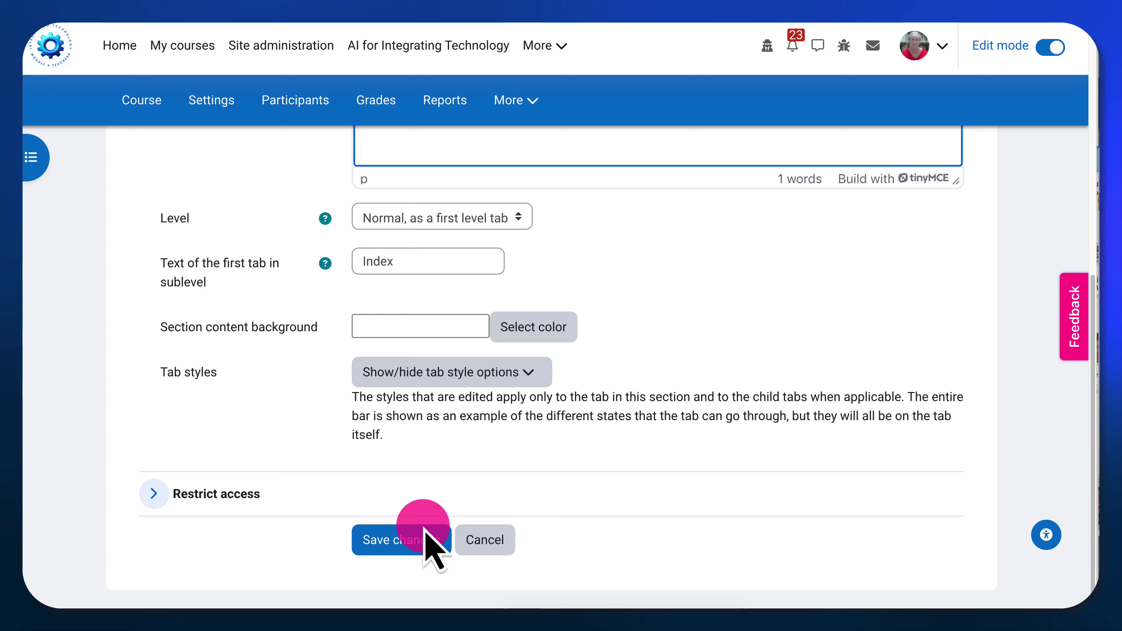
click(437, 535)
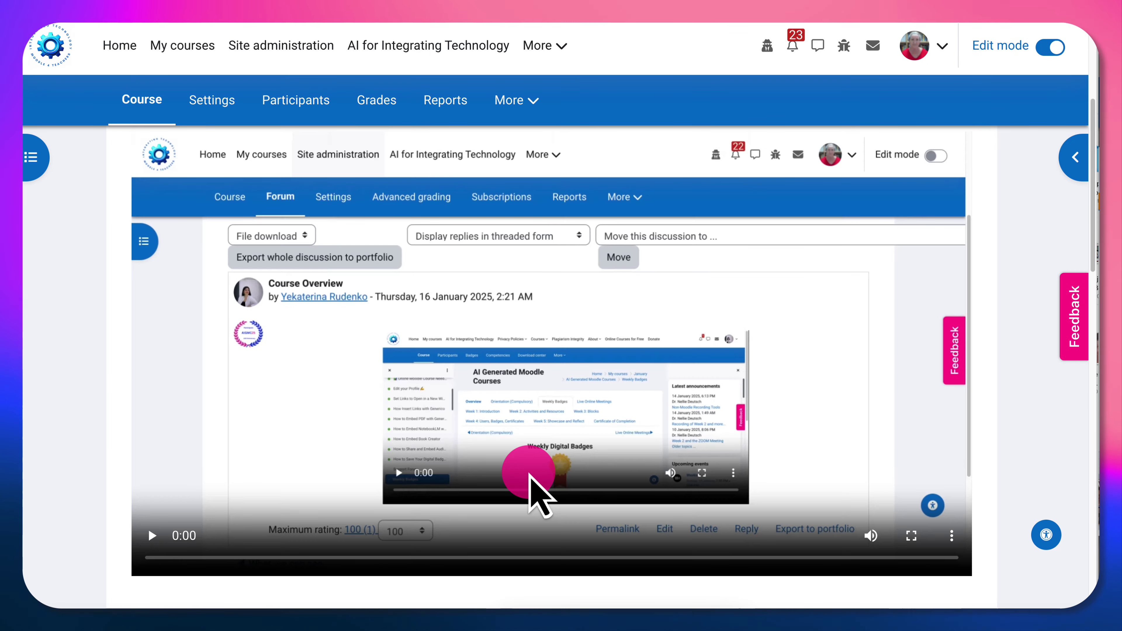
Step: Examine the size and placement of the embedded video on the Practice Area section page
scroll(530, 475, down, 3)
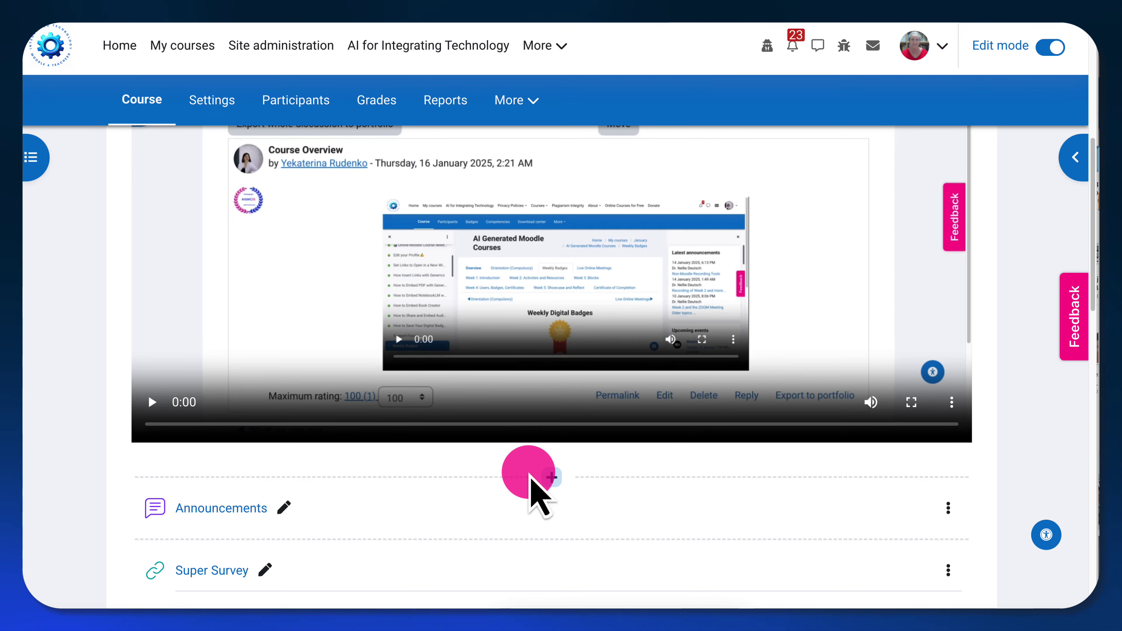
scroll(531, 430, up, 6)
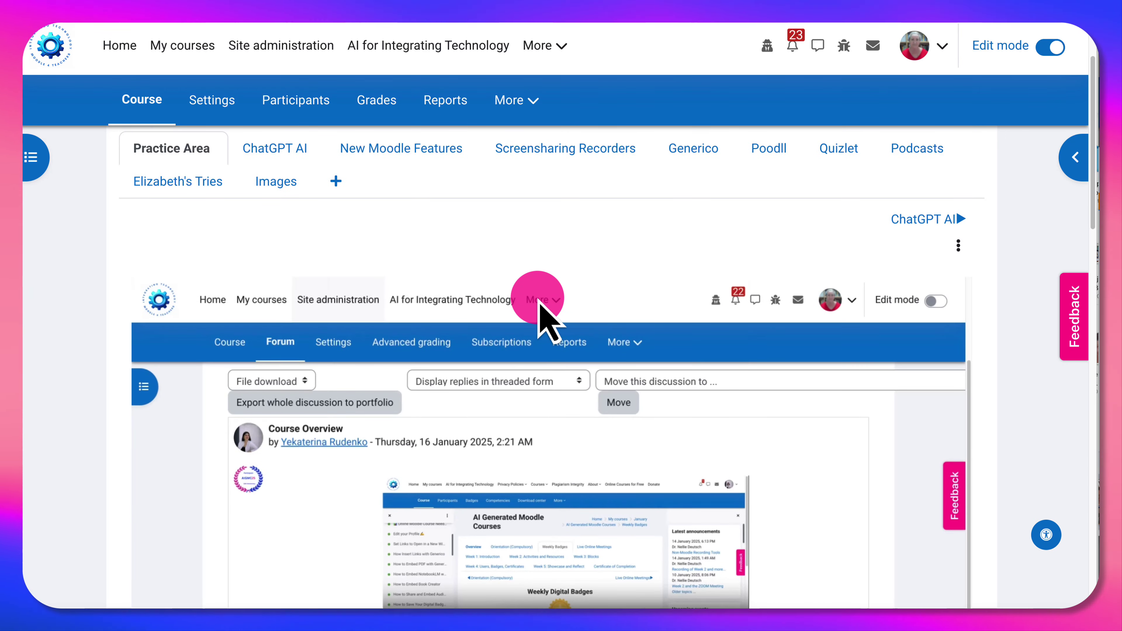
scroll(539, 305, up, 3)
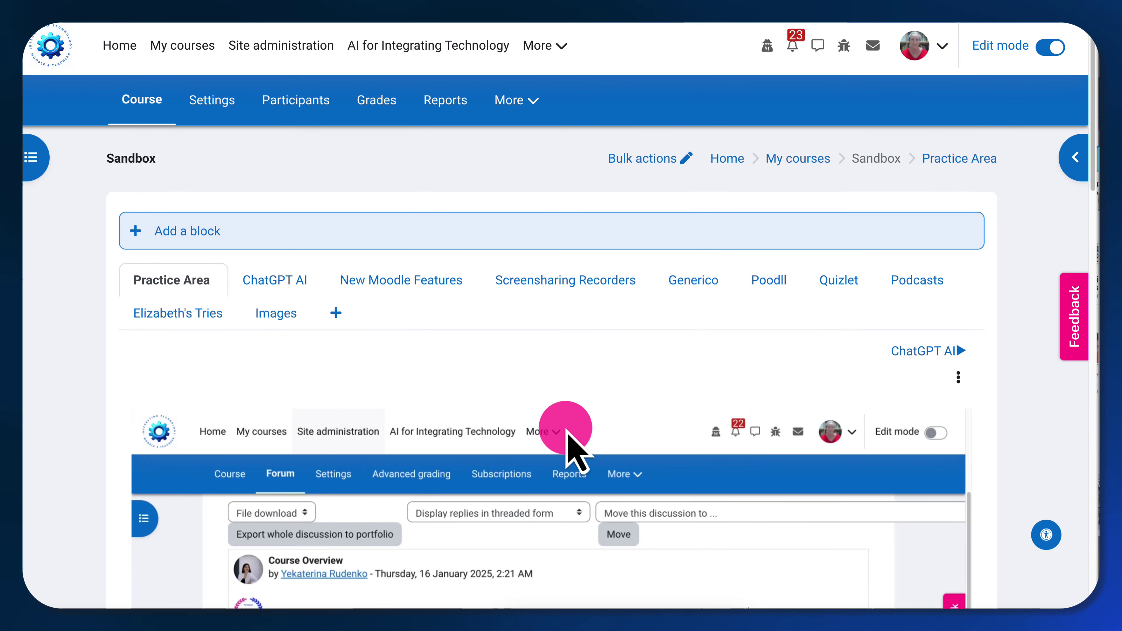
scroll(568, 436, down, 8)
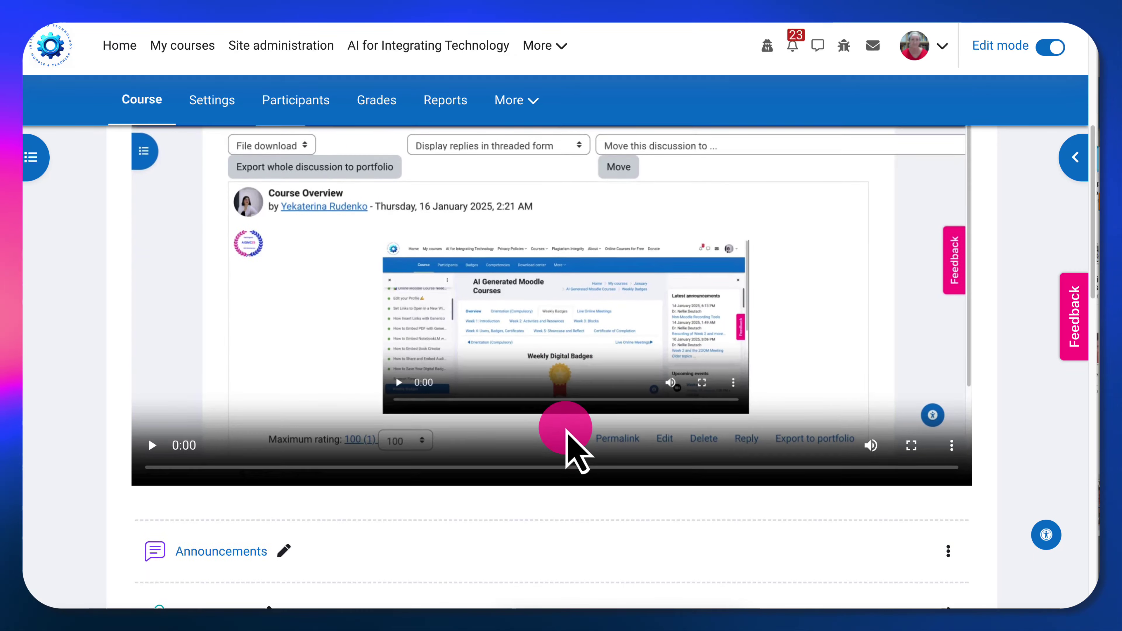
scroll(568, 437, up, 3)
scroll(568, 437, down, 8)
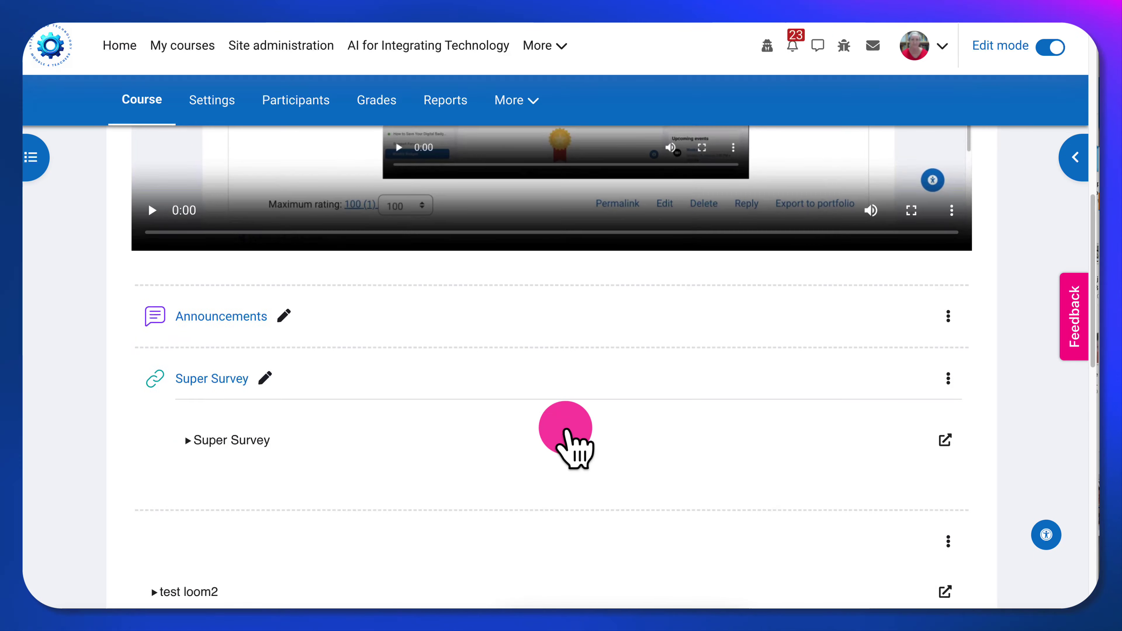
scroll(647, 409, up, 12)
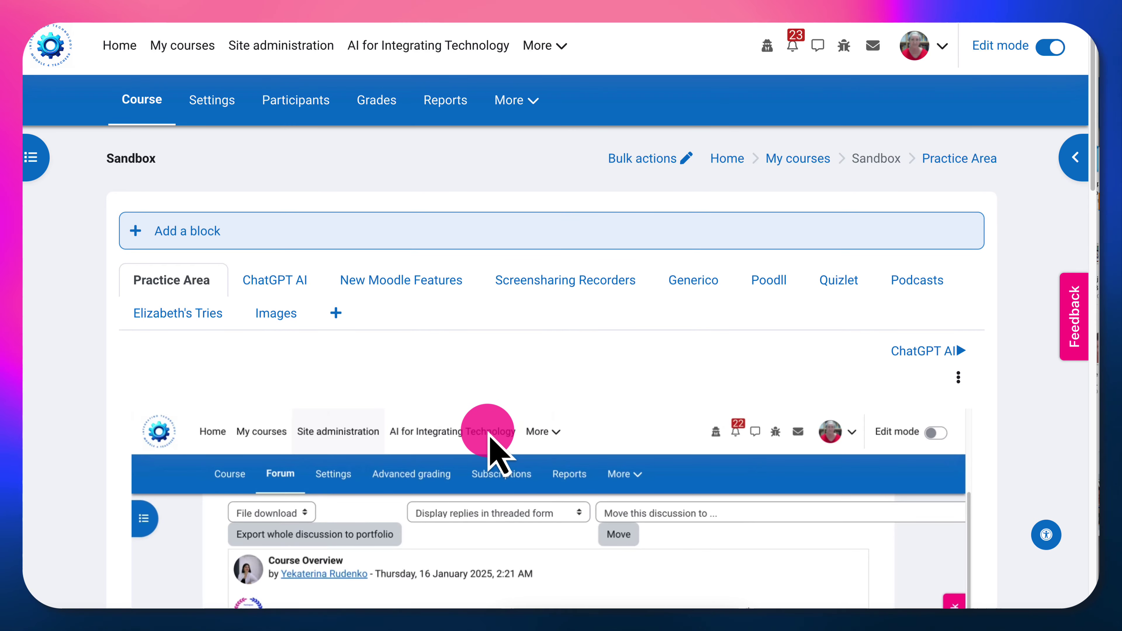
Step: Reopen the Practice Area section's settings and show the source code of its description
click(959, 377)
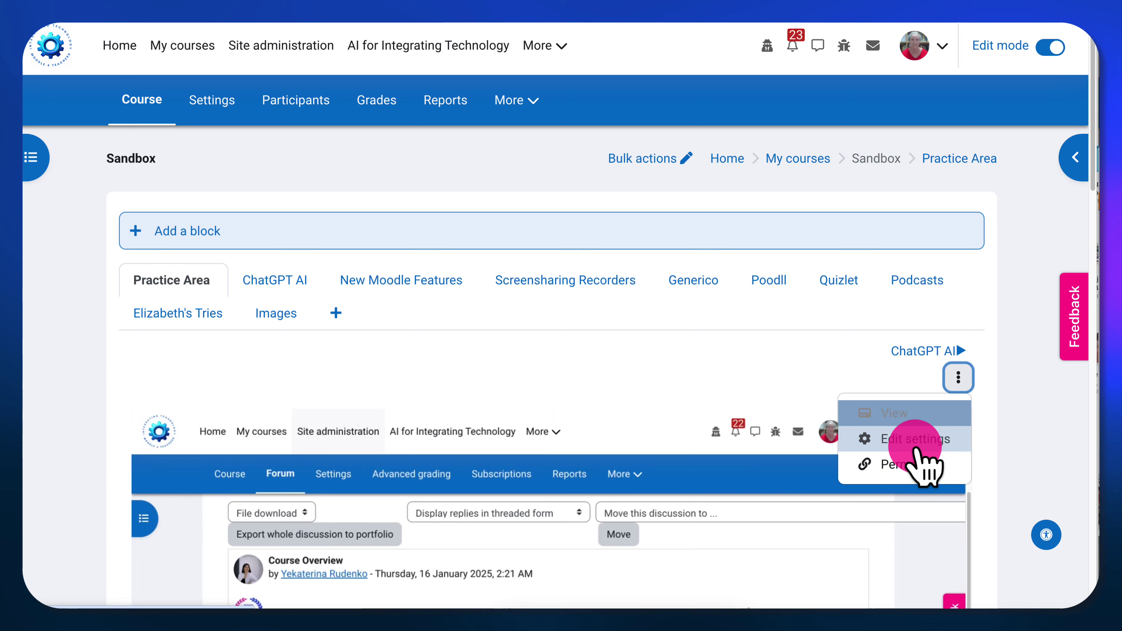
key(Escape)
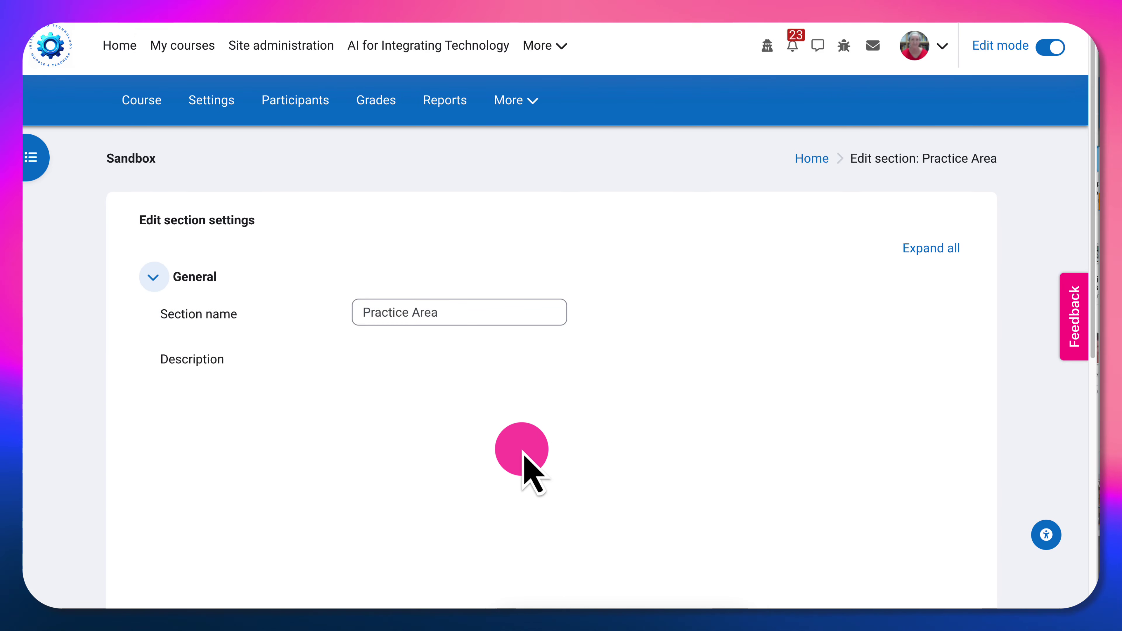
scroll(522, 449, down, 2)
scroll(522, 449, down, 1)
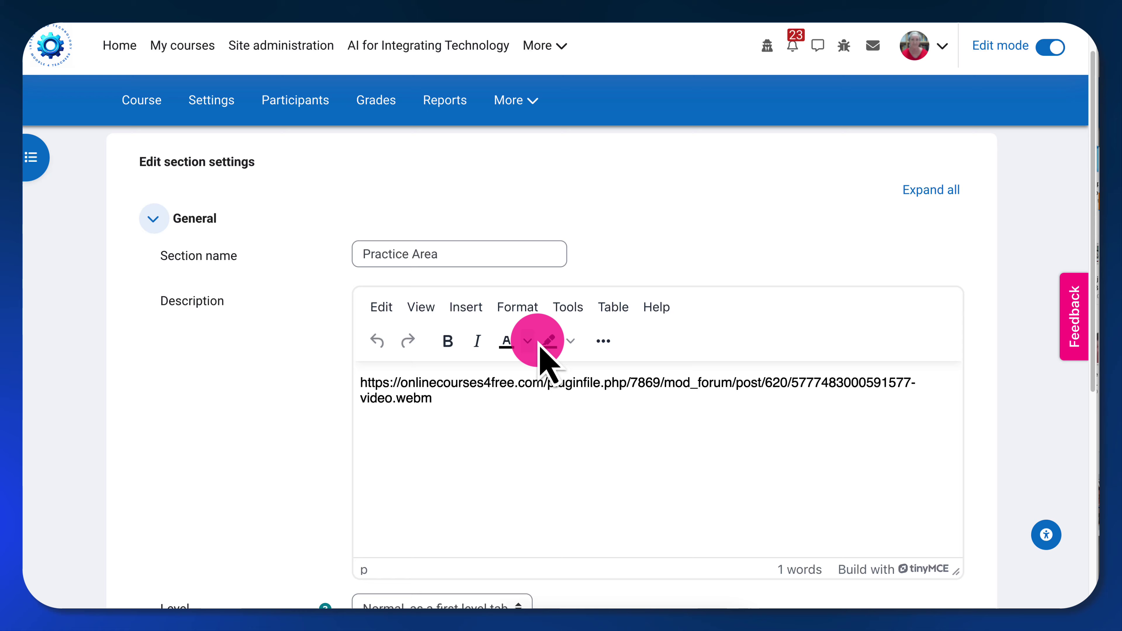
click(572, 310)
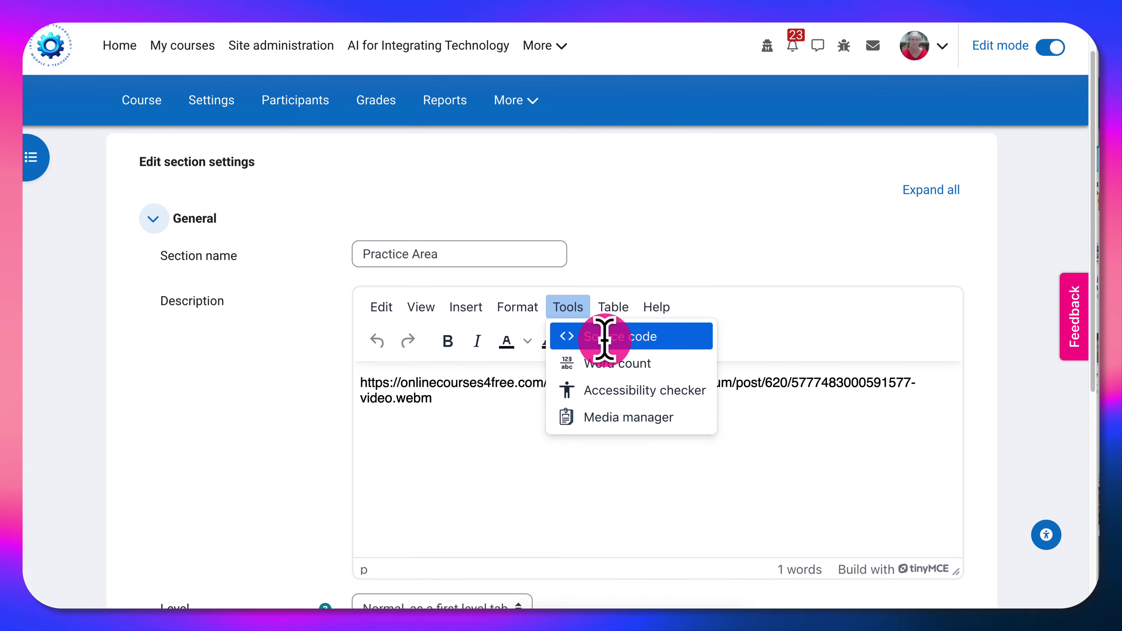
click(604, 337)
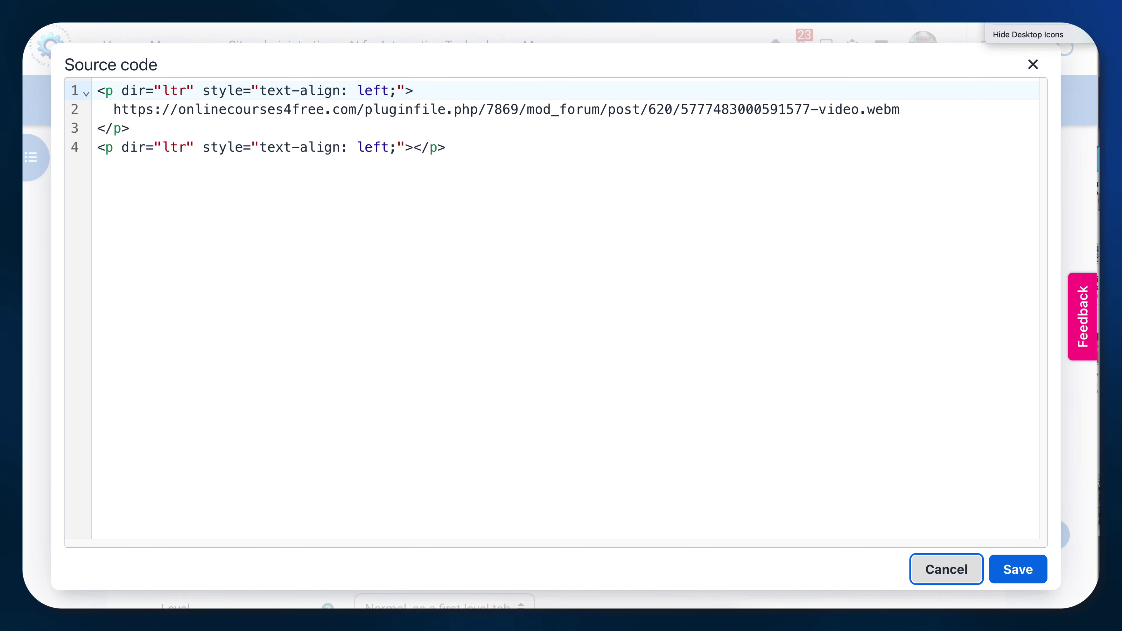
Step: Paste HTML video embed code with width 440 and height 240 below the video link in the source code
triple_click(939, 109)
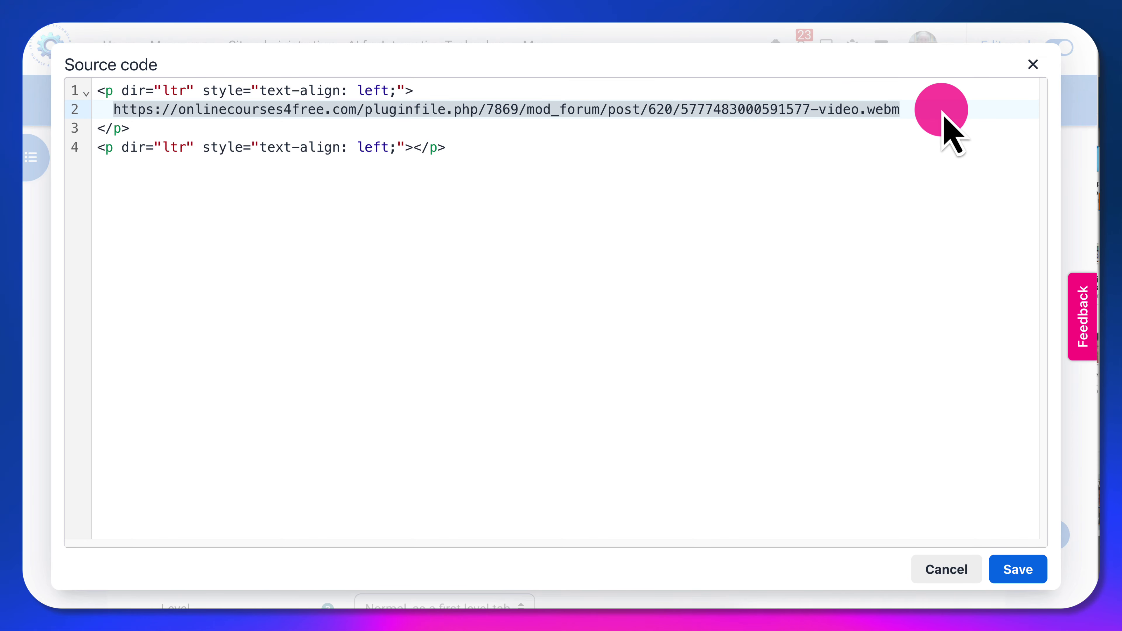
click(915, 109)
key(Return)
key(Return)
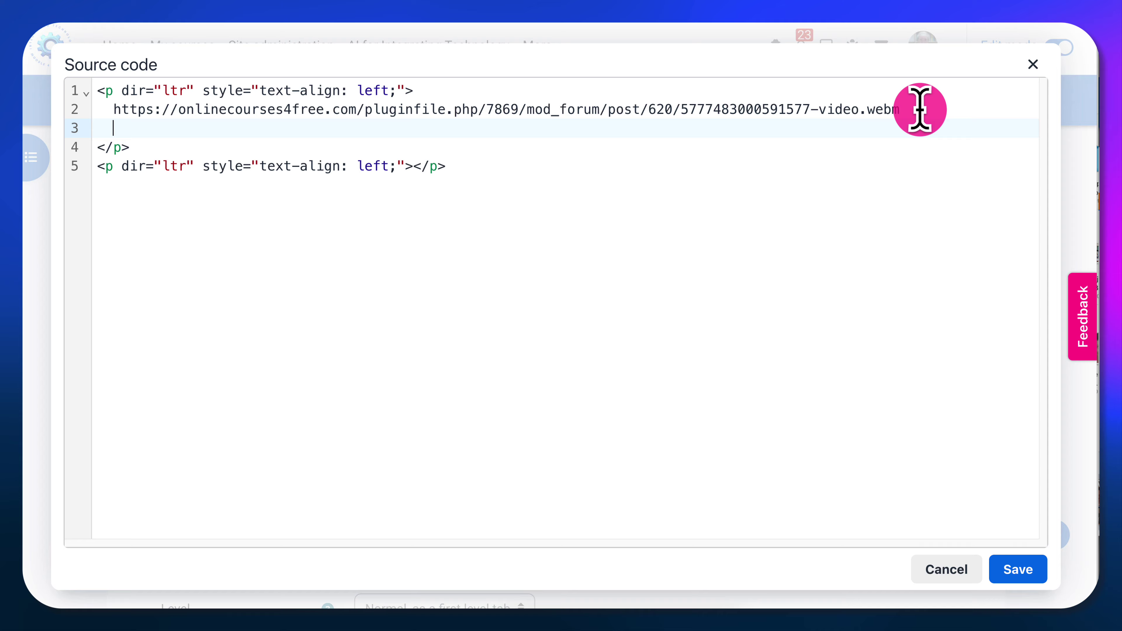
key(super+v)
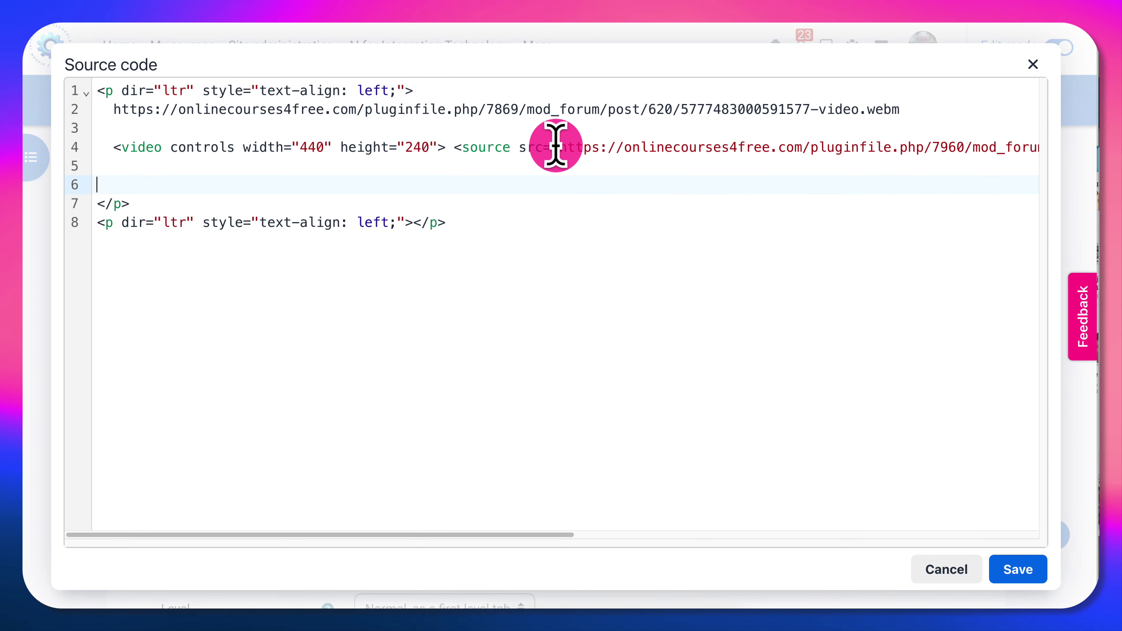
Step: Replace the video tag's source address with the pluginfile link cut from the line above, and save the source code
drag(558, 146, 1000, 152)
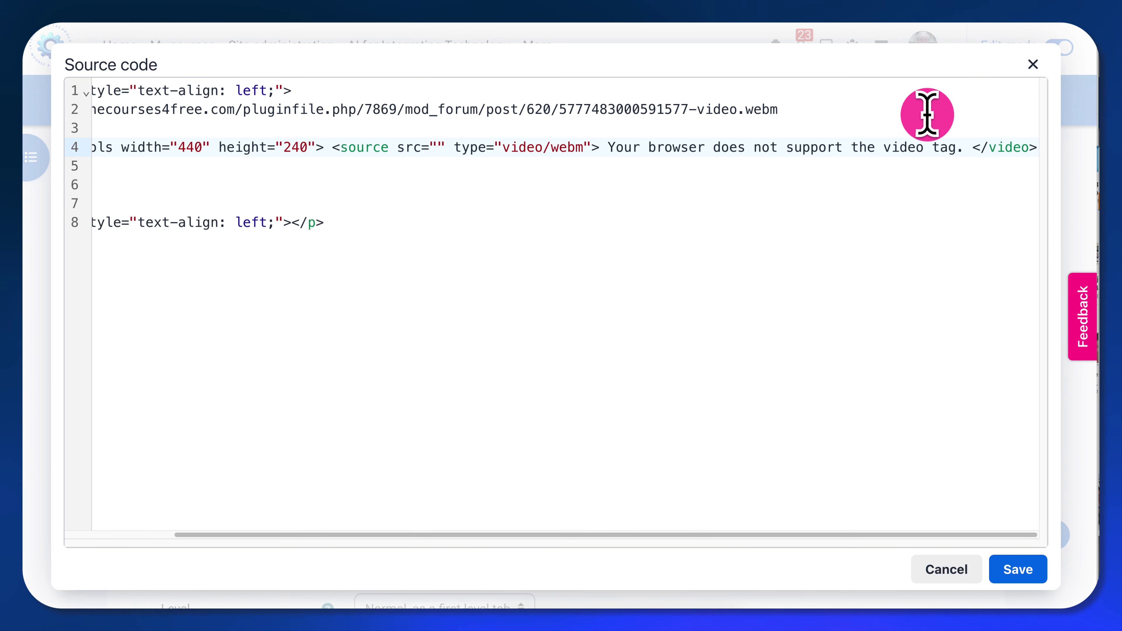
drag(786, 109, 113, 108)
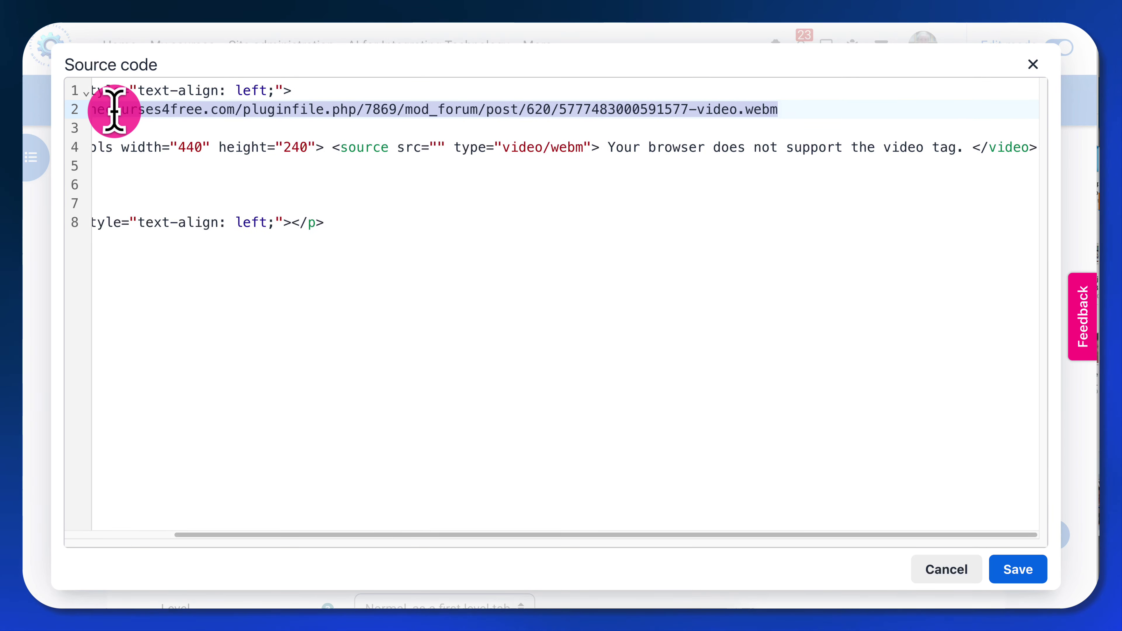
key(super+x)
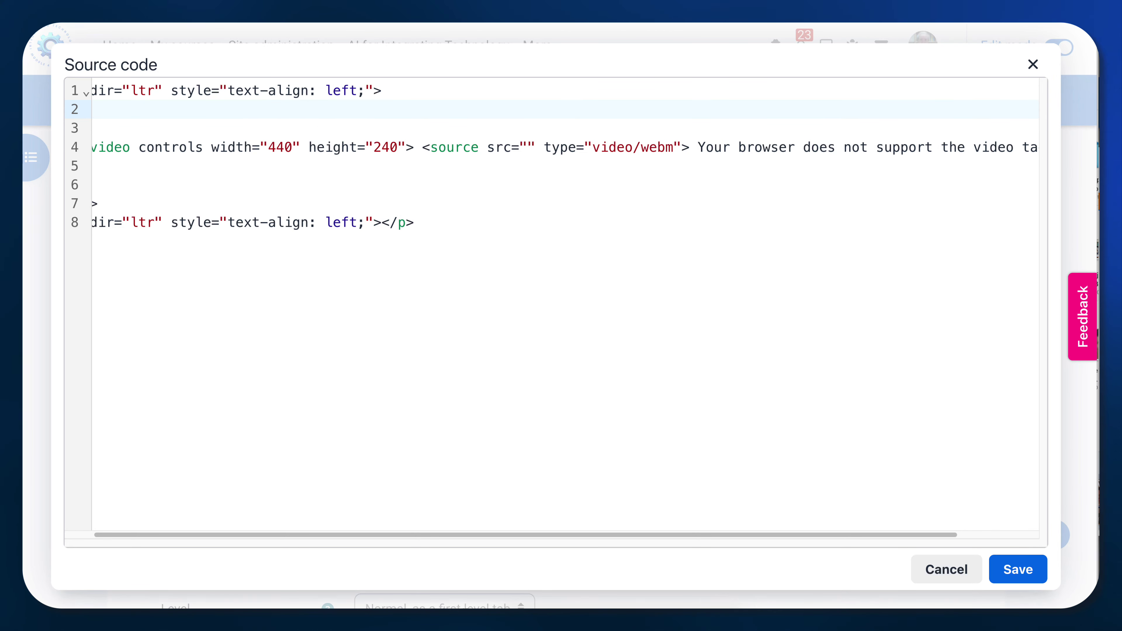
click(525, 147)
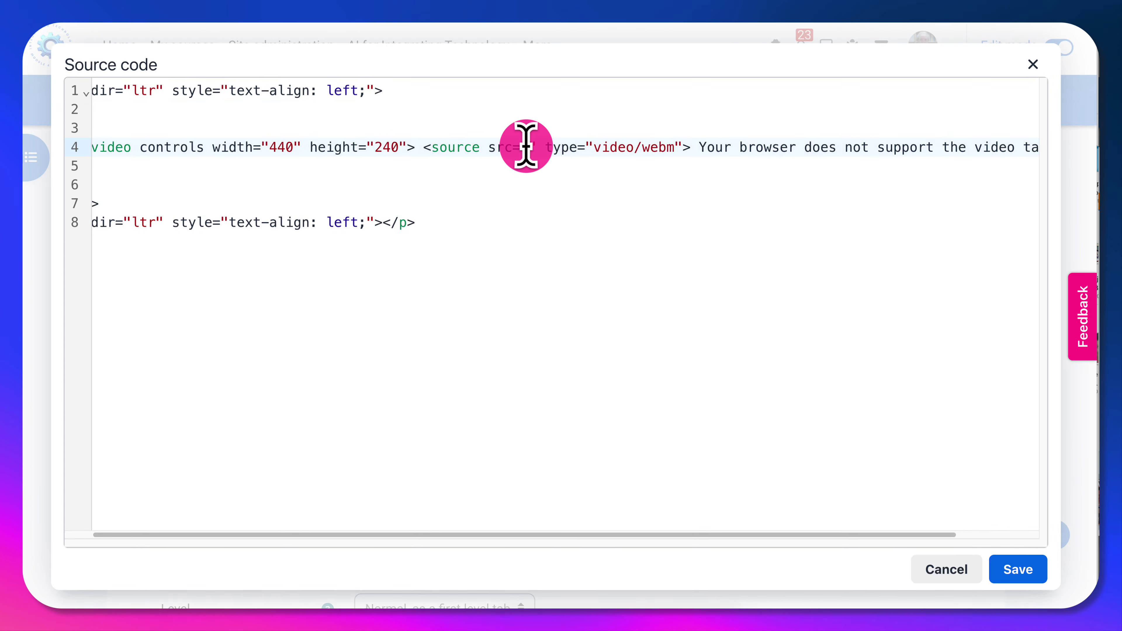
key(super+v)
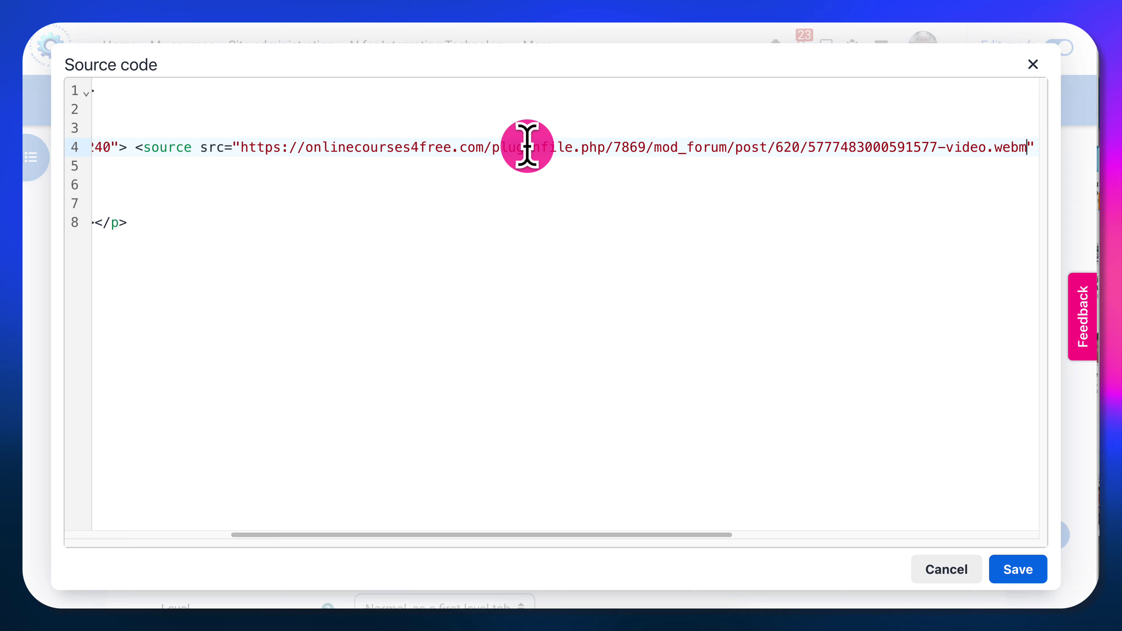
click(1036, 576)
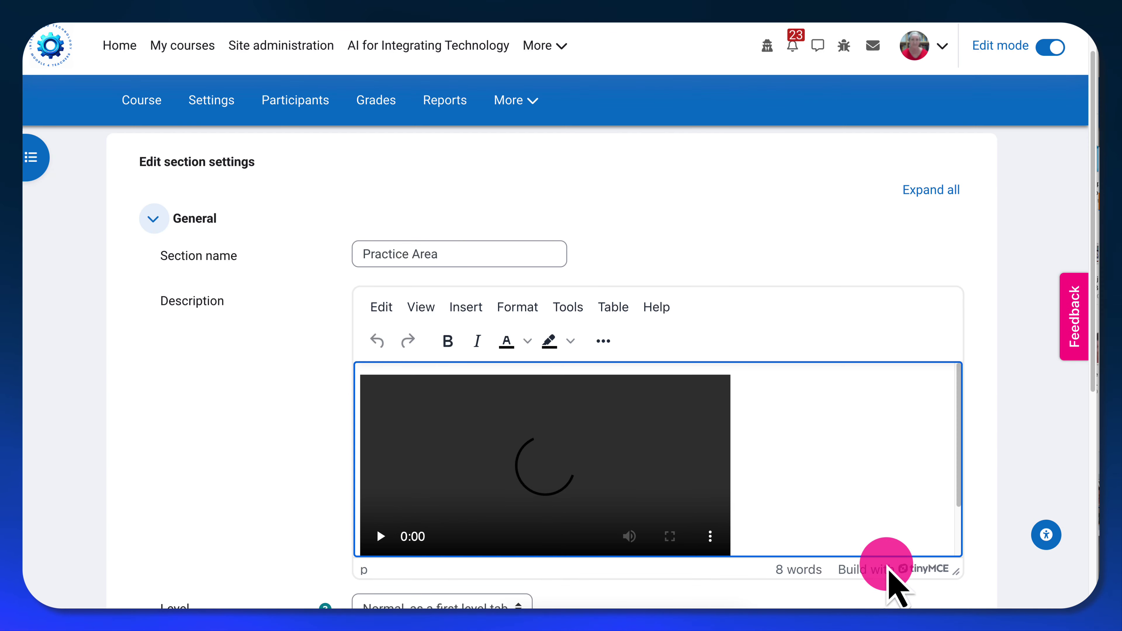
Step: Centre-align the embedded video in the description and save the section settings
click(729, 508)
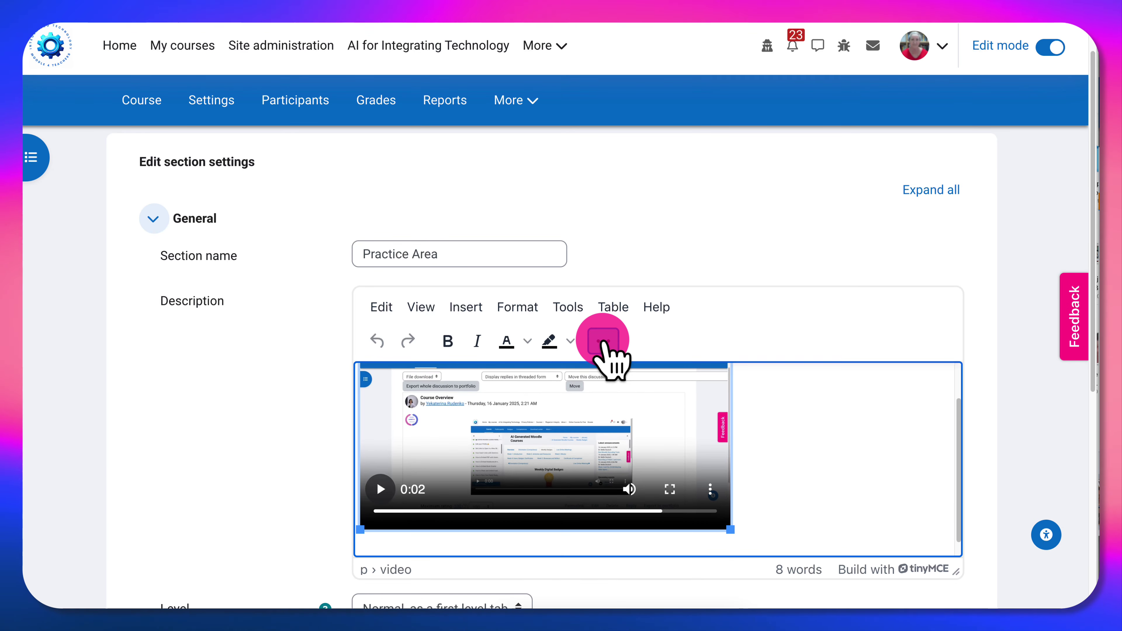
click(603, 341)
click(893, 389)
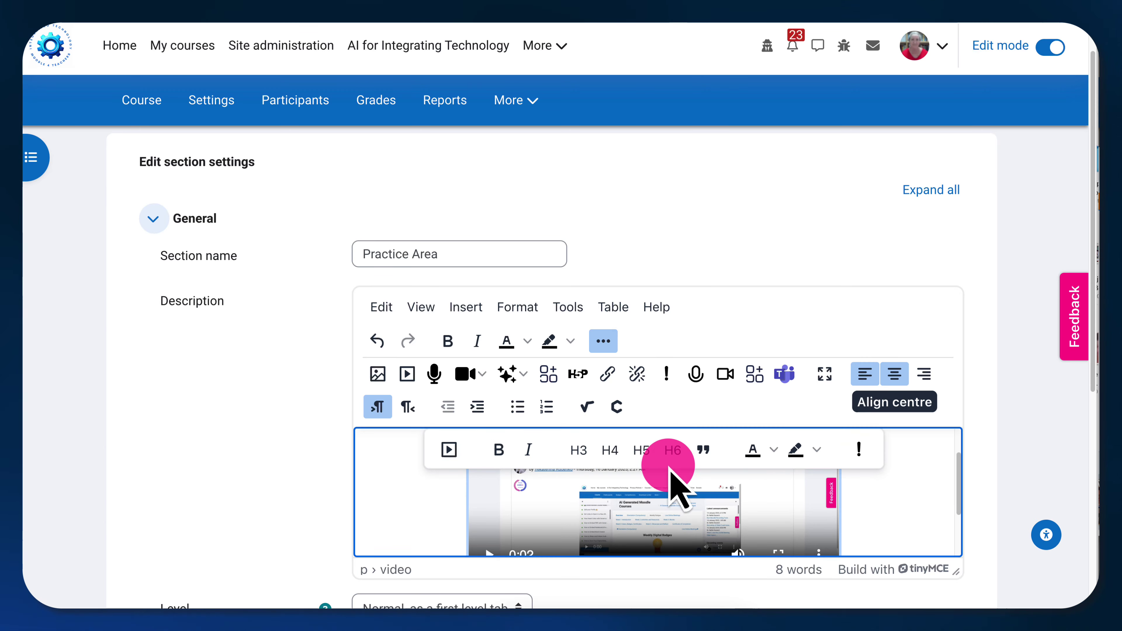
scroll(546, 468, down, 8)
click(396, 553)
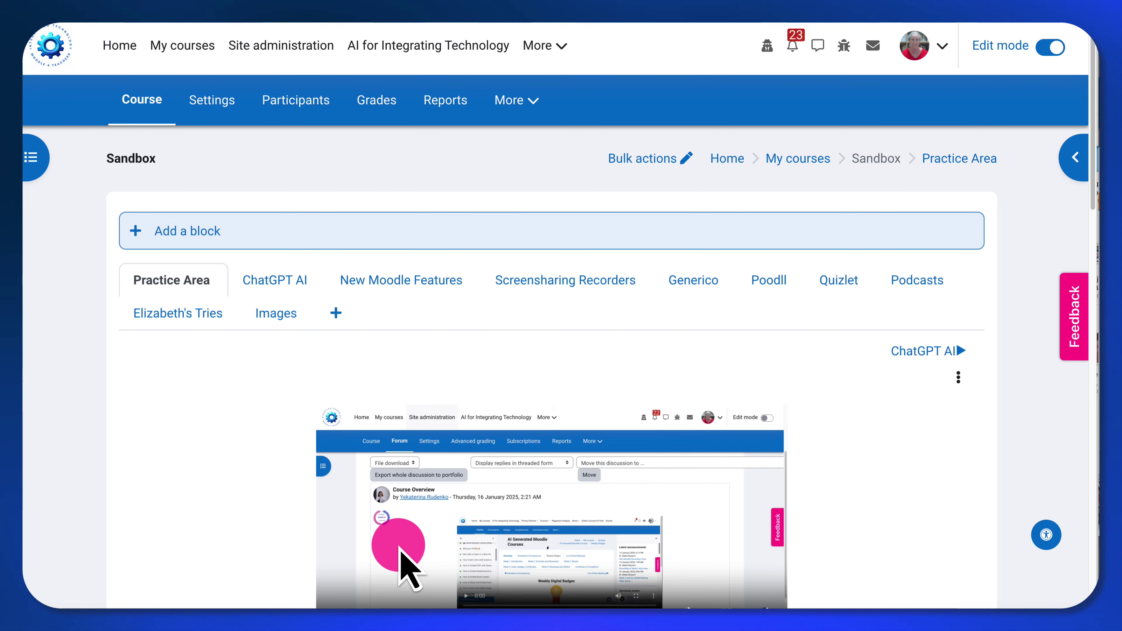
Step: Review the resized, centred video and the activities below it on the Practice Area page
scroll(450, 526, down, 6)
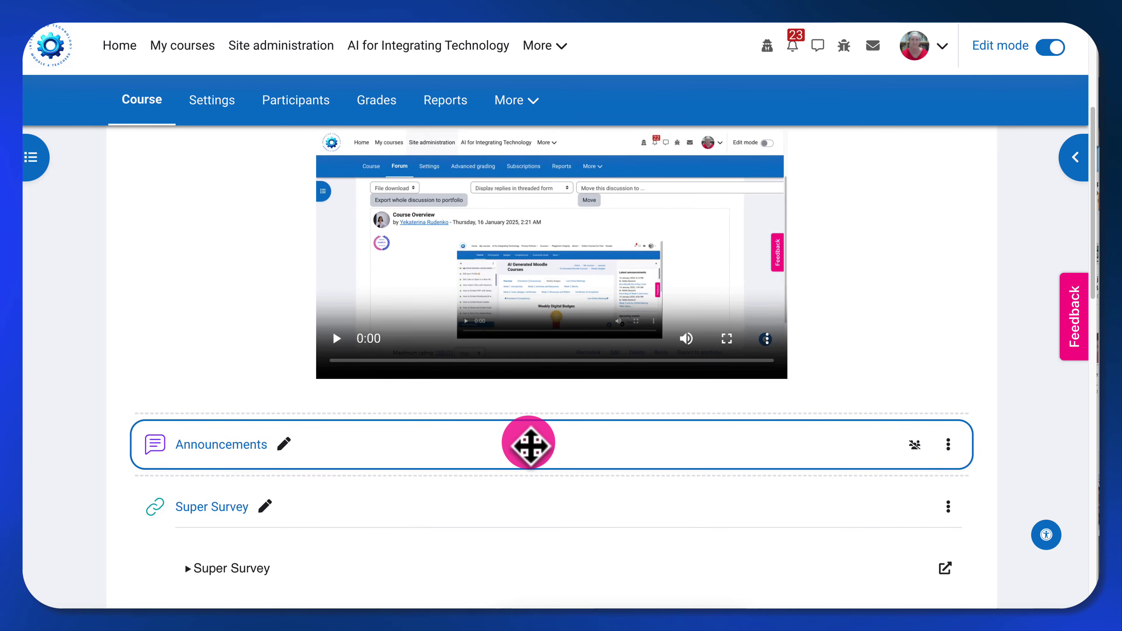
scroll(529, 444, up, 4)
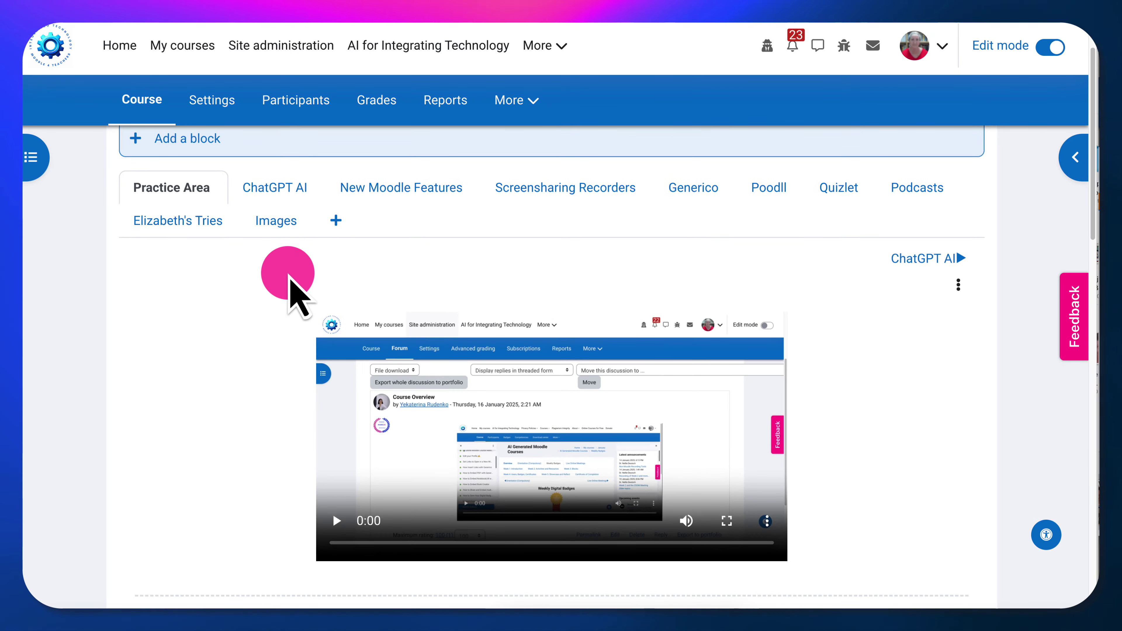
scroll(333, 439, down, 4)
scroll(313, 445, up, 2)
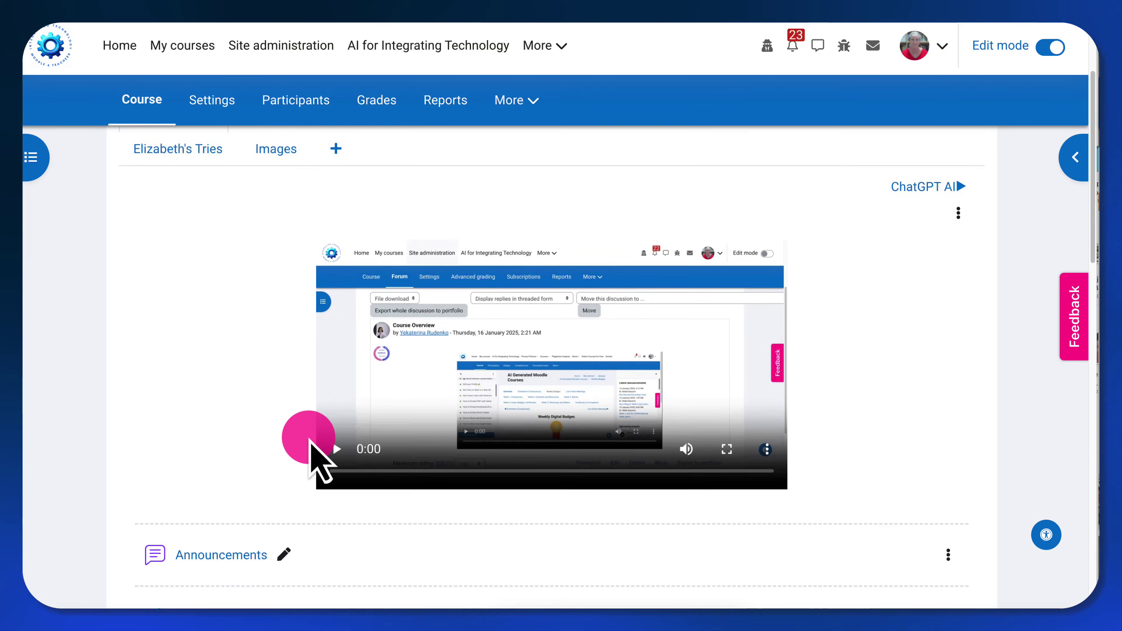
scroll(310, 441, up, 3)
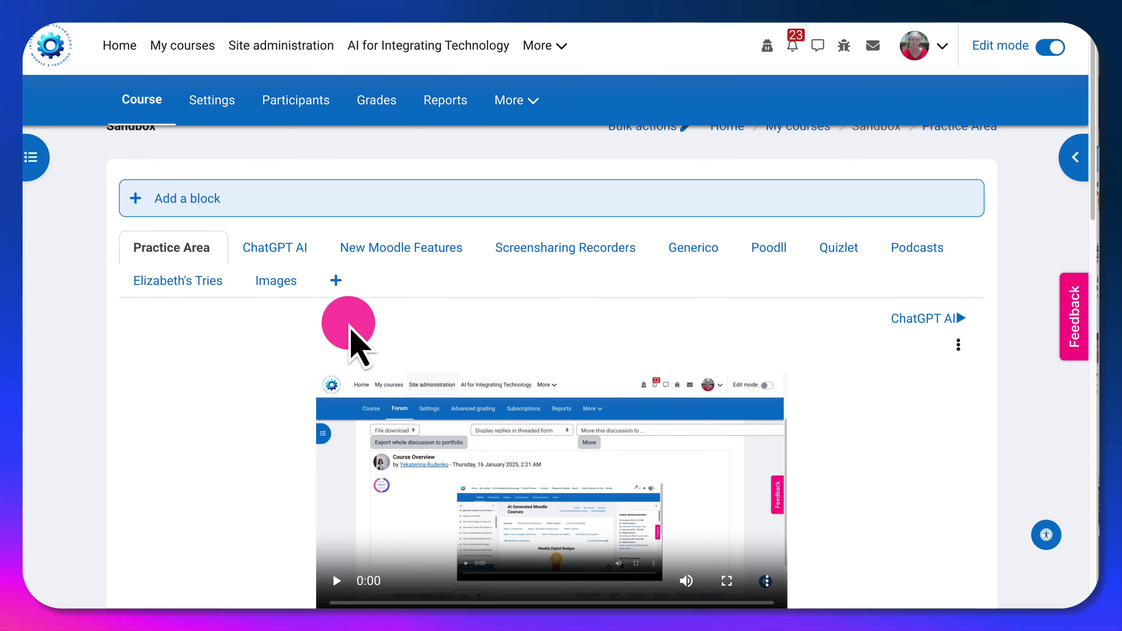
scroll(351, 329, down, 1)
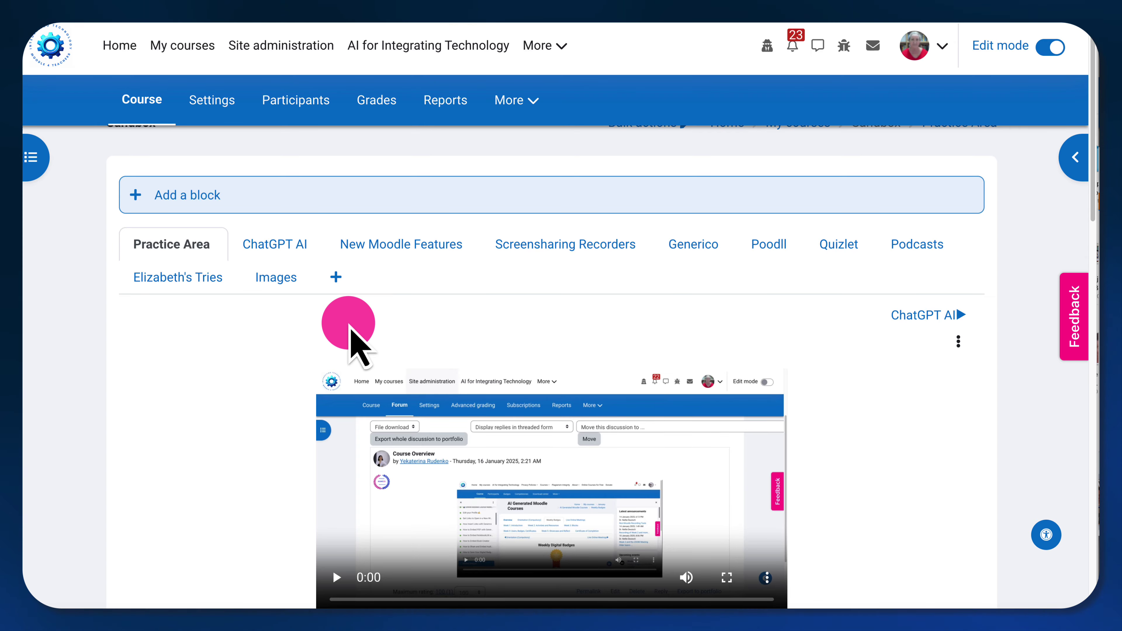
scroll(408, 395, down, 15)
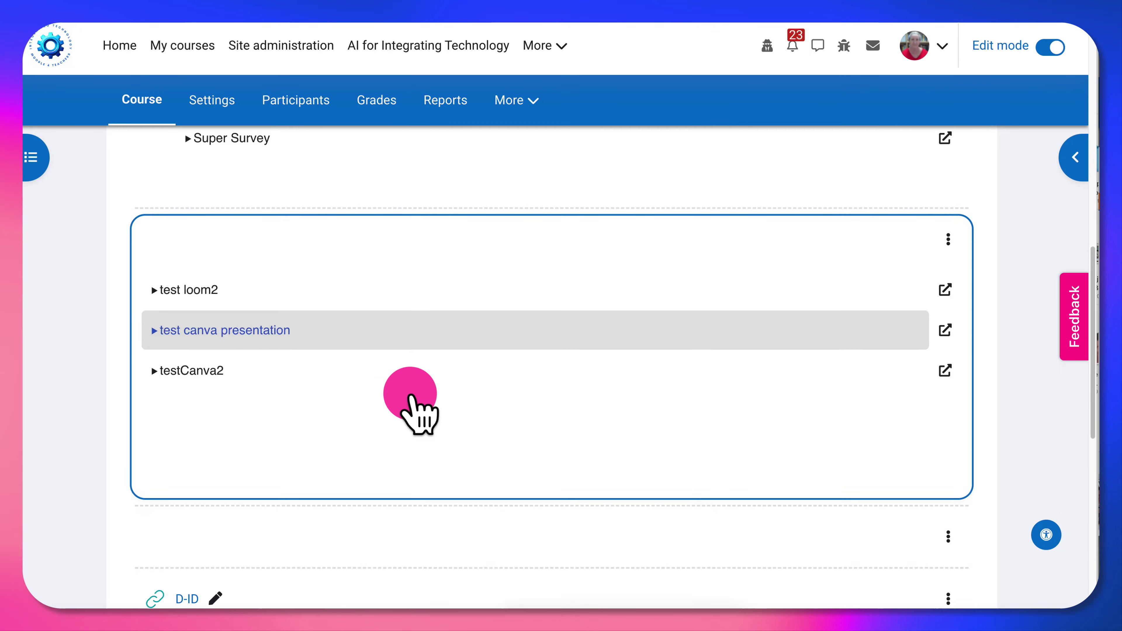
scroll(411, 400, up, 10)
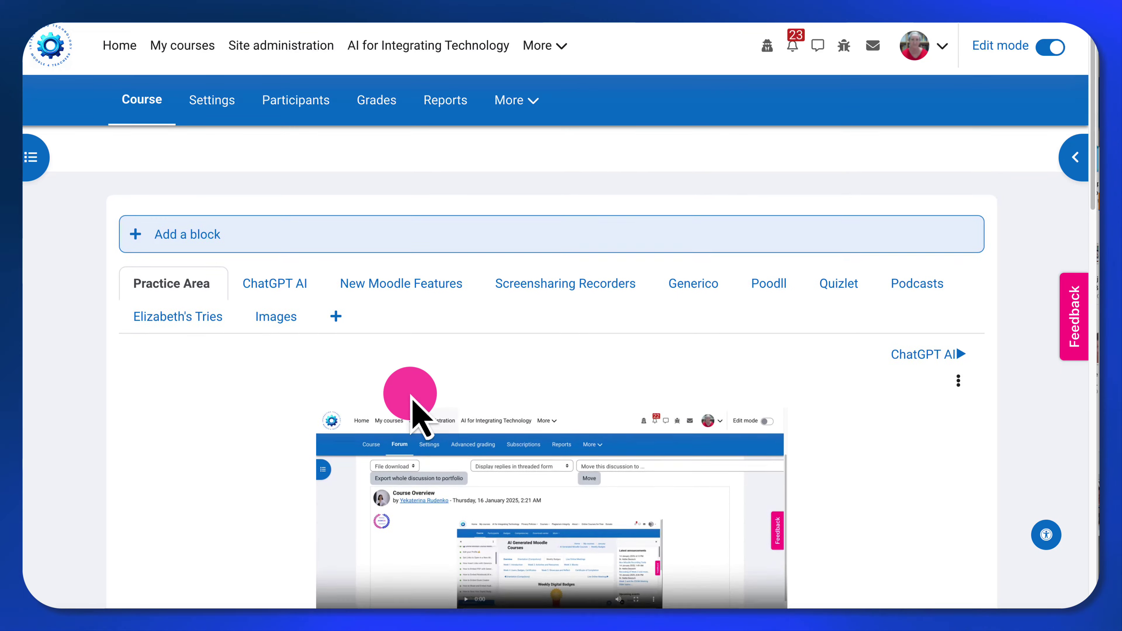
scroll(415, 402, down, 5)
scroll(311, 416, down, 10)
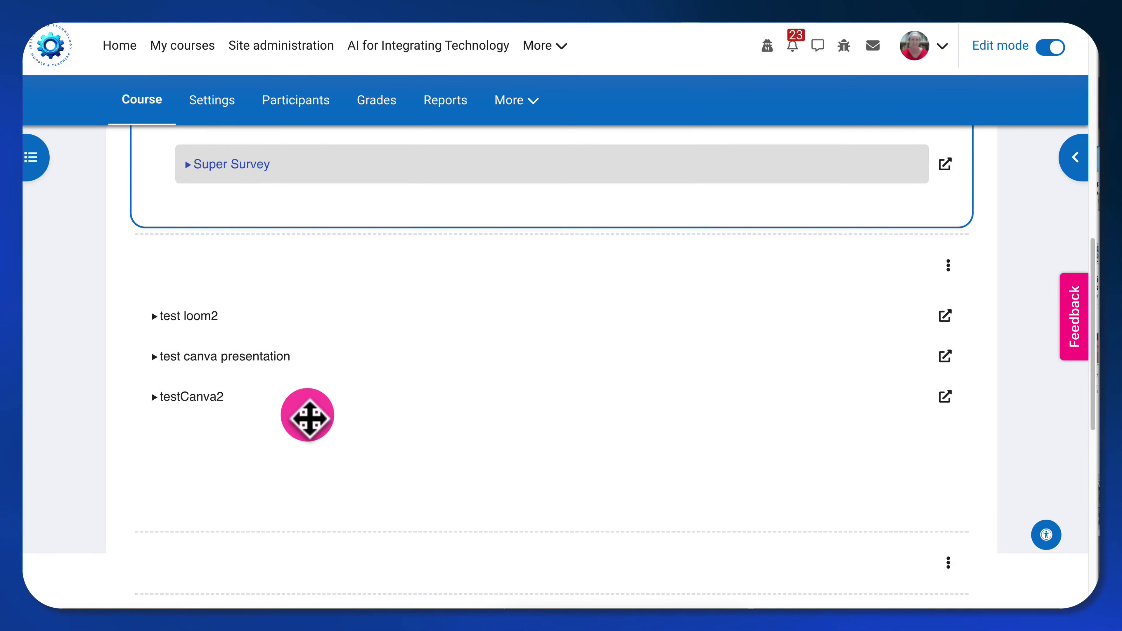
Step: Look through the Practice Area and the ChatGPT AI section, and return to the end of the Practice Area
scroll(308, 416, down, 3)
scroll(305, 415, up, 15)
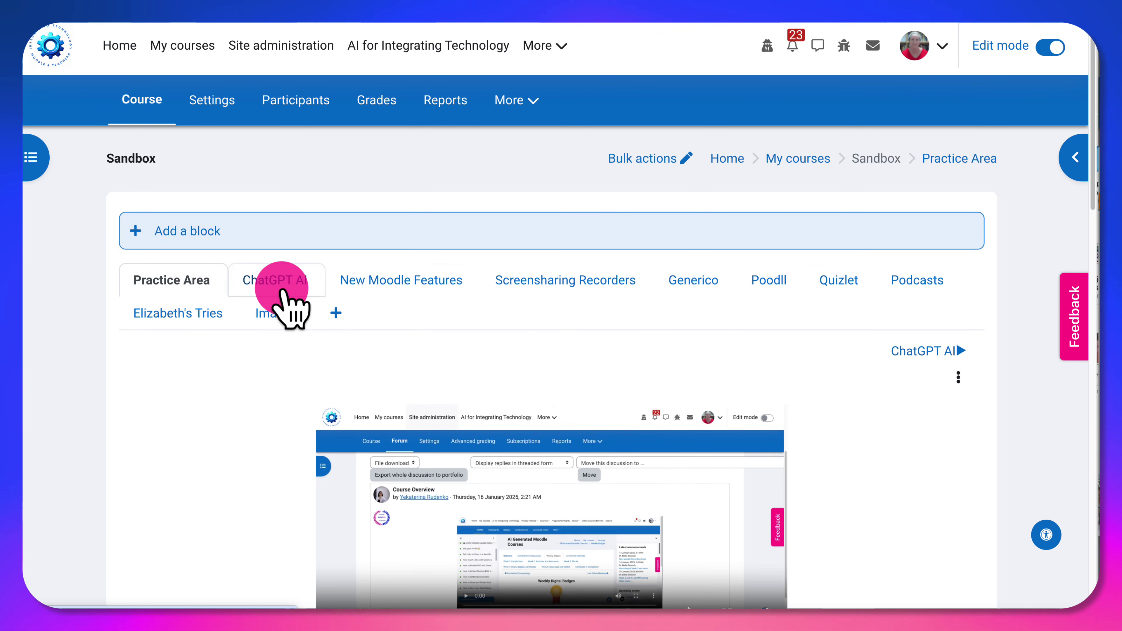
click(283, 287)
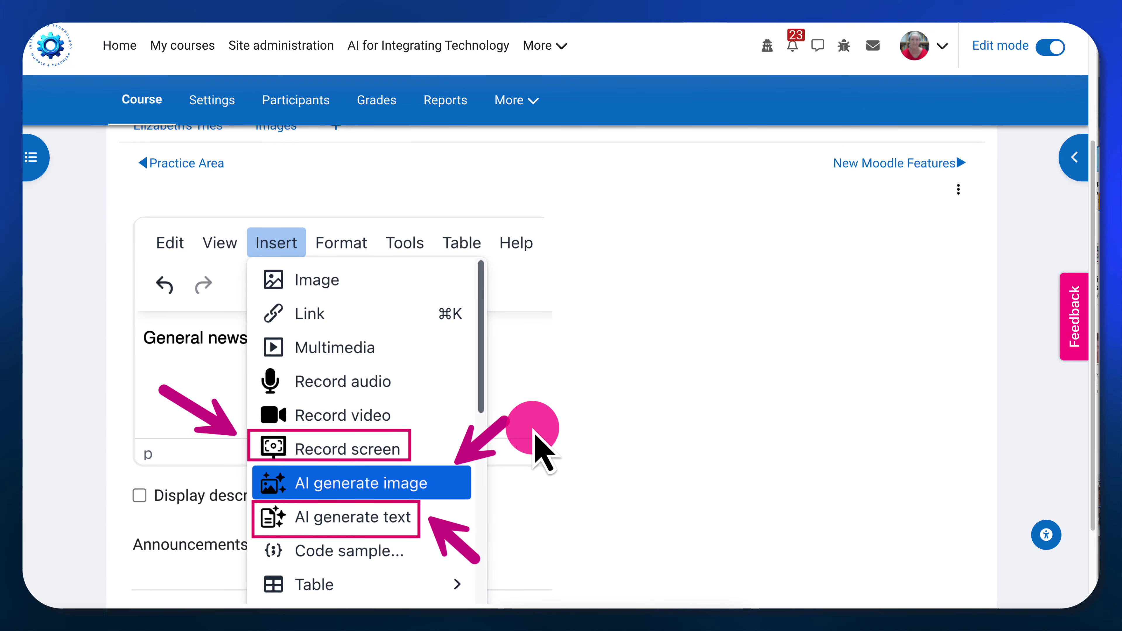
scroll(543, 451, down, 10)
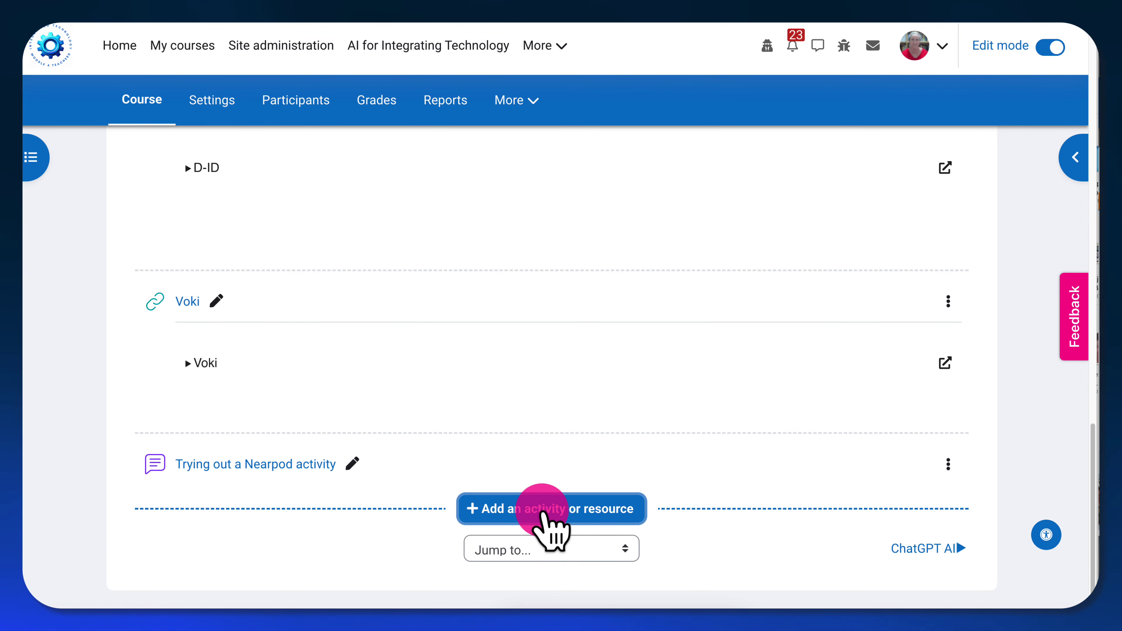
Step: Browse the activities, the resources and the full list of items that can be added to the Practice Area, and close the chooser without adding anything
click(548, 510)
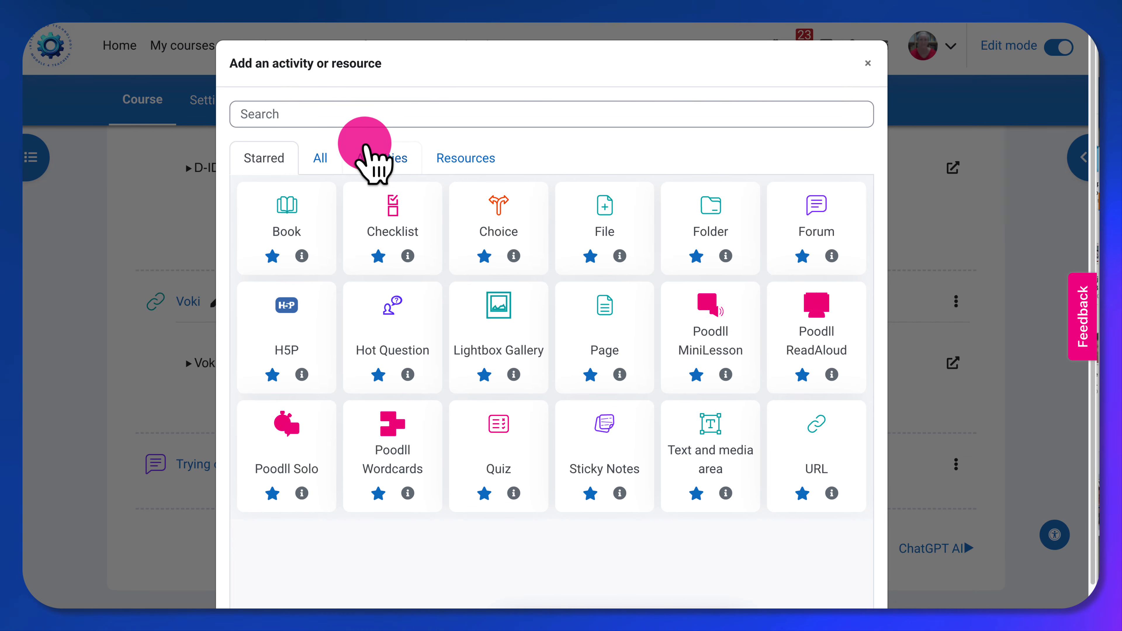
click(382, 159)
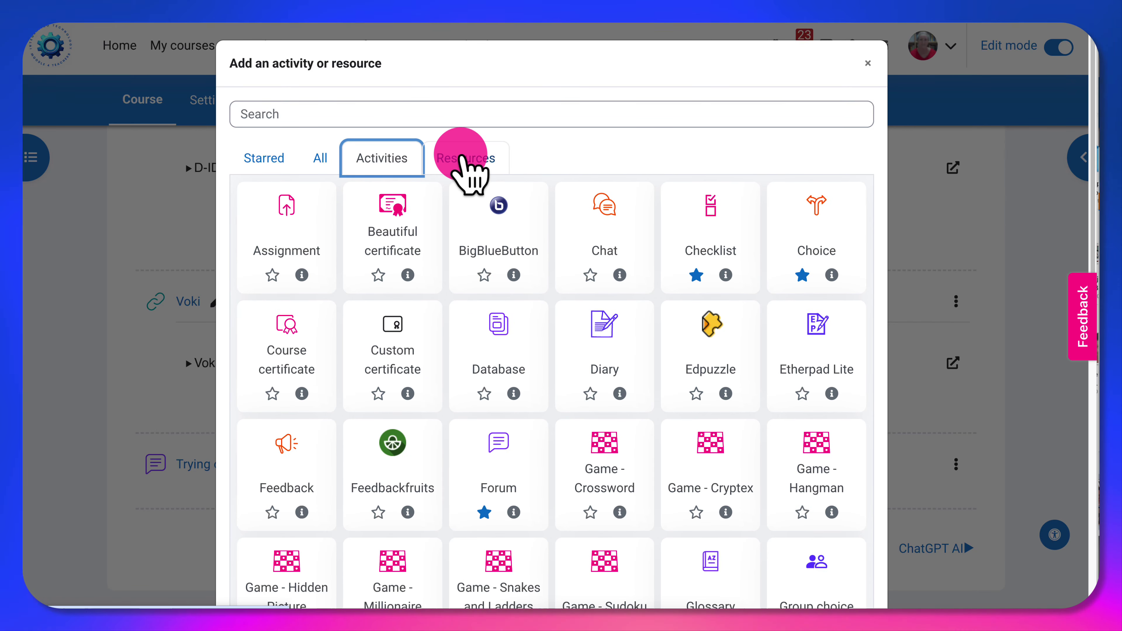
click(431, 161)
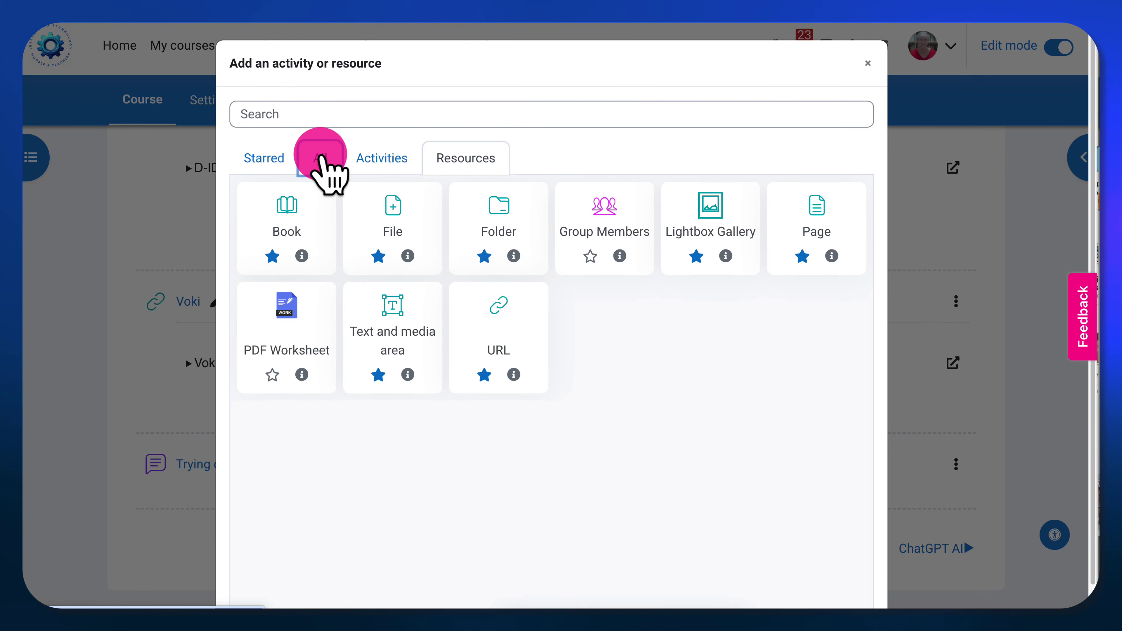
click(320, 159)
scroll(512, 314, down, 15)
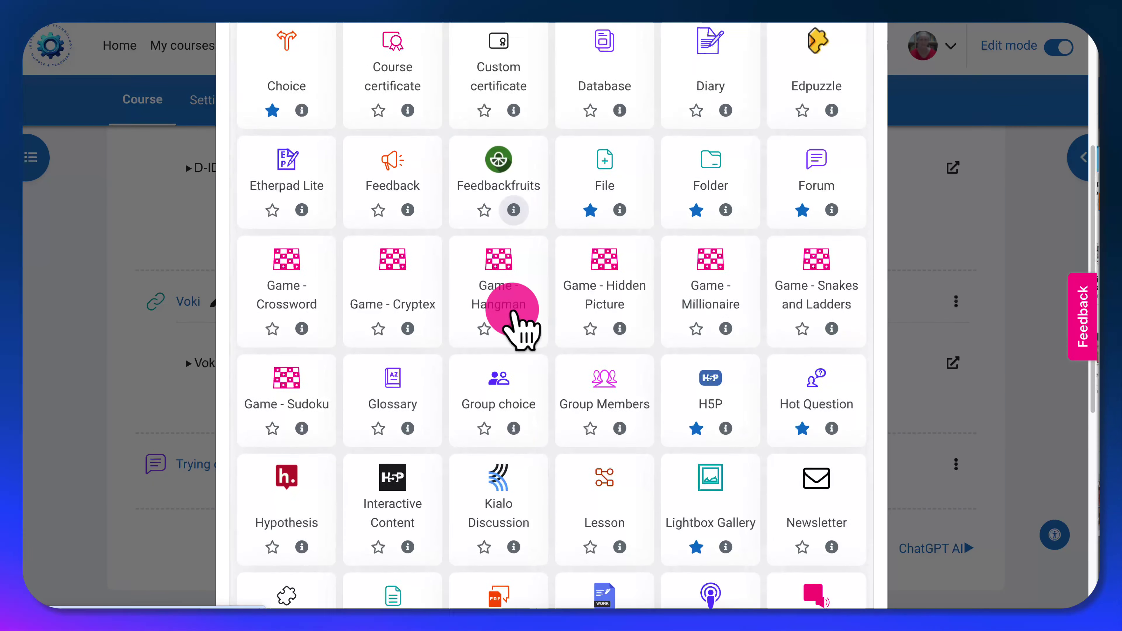
scroll(519, 329, up, 15)
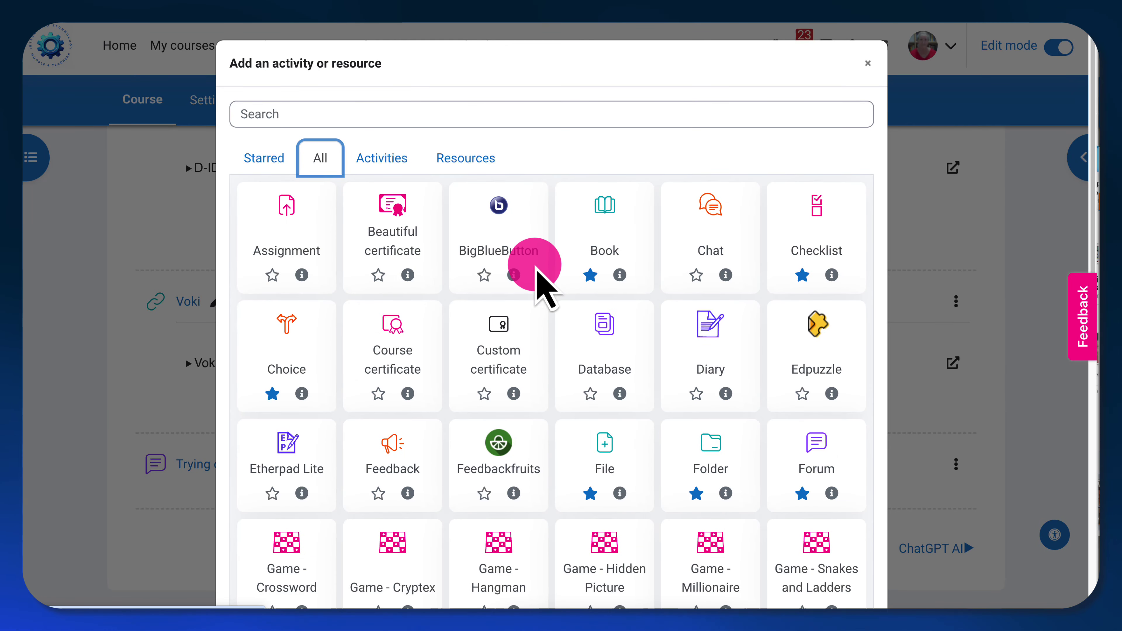
click(868, 63)
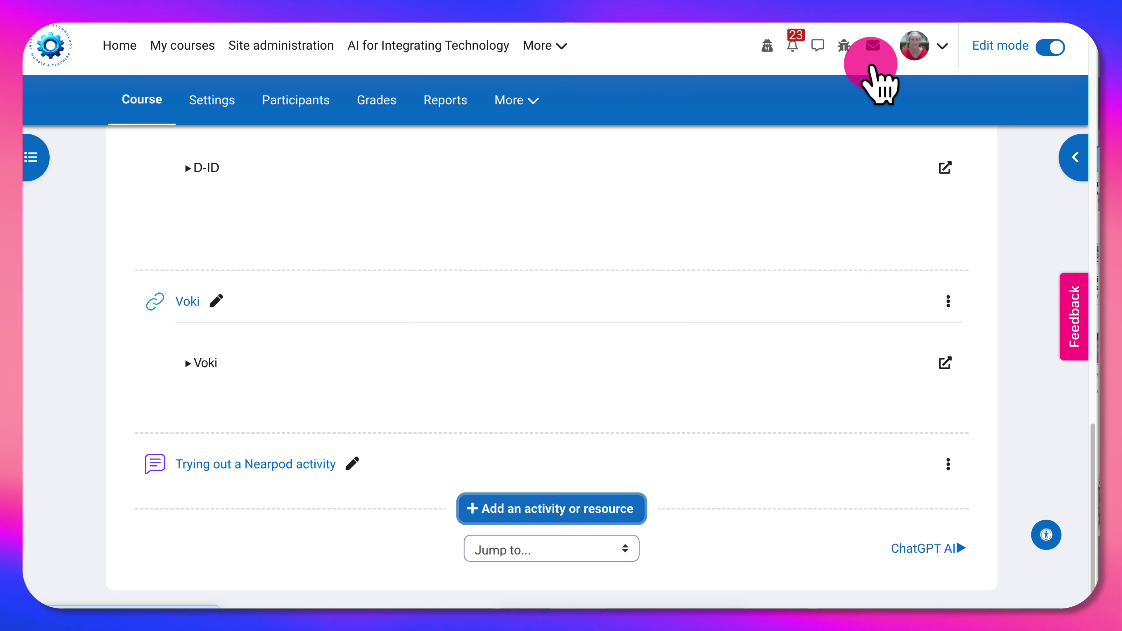
drag(388, 193, 381, 201)
scroll(381, 198, up, 9)
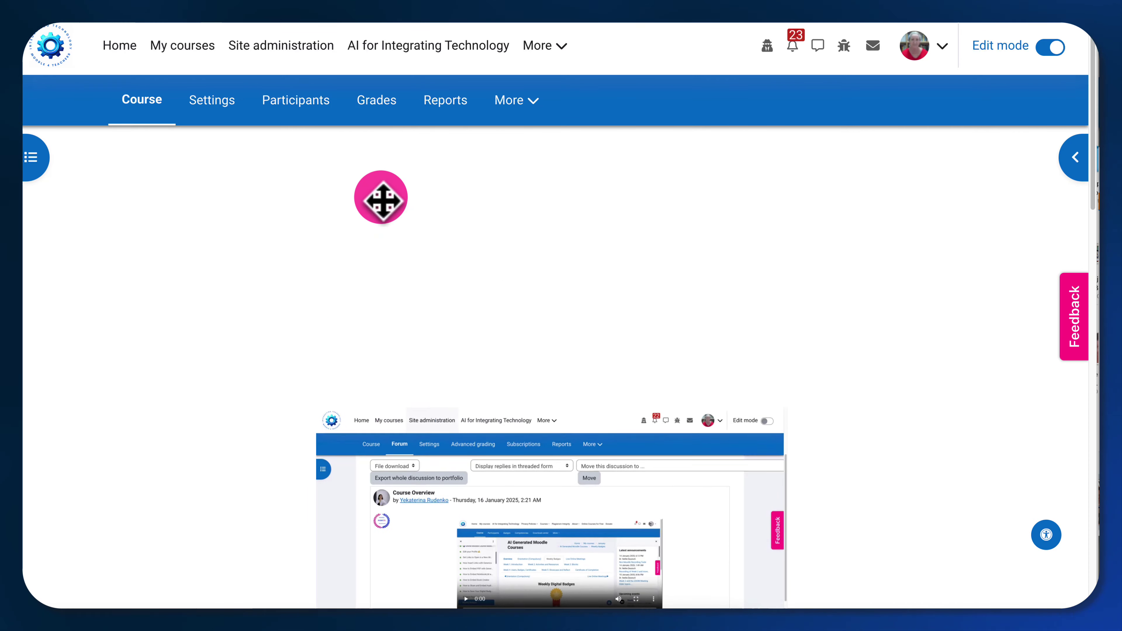